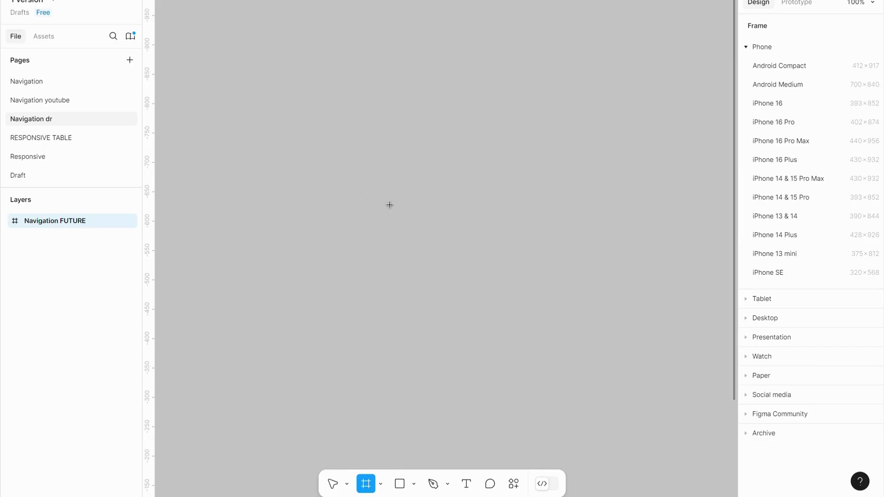
Step: Draw a frame on the empty canvas and set its size to 390 × 90
drag(335, 166, 529, 253)
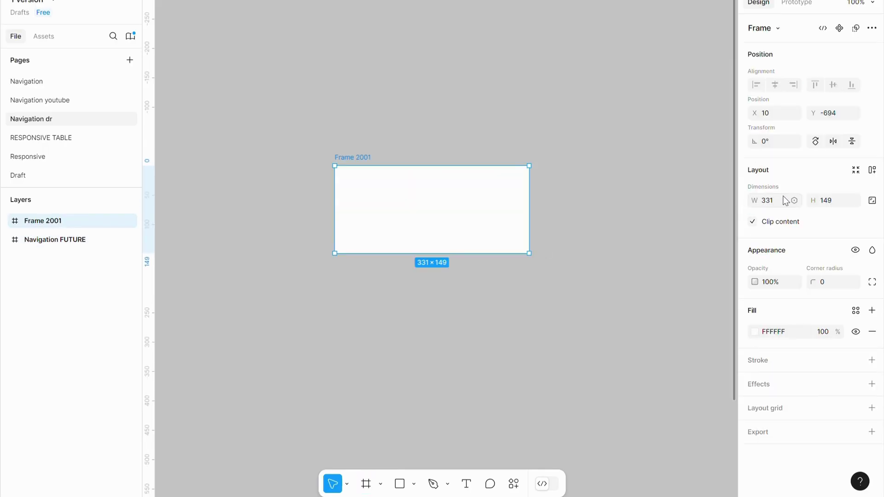
click(786, 200)
click(842, 200)
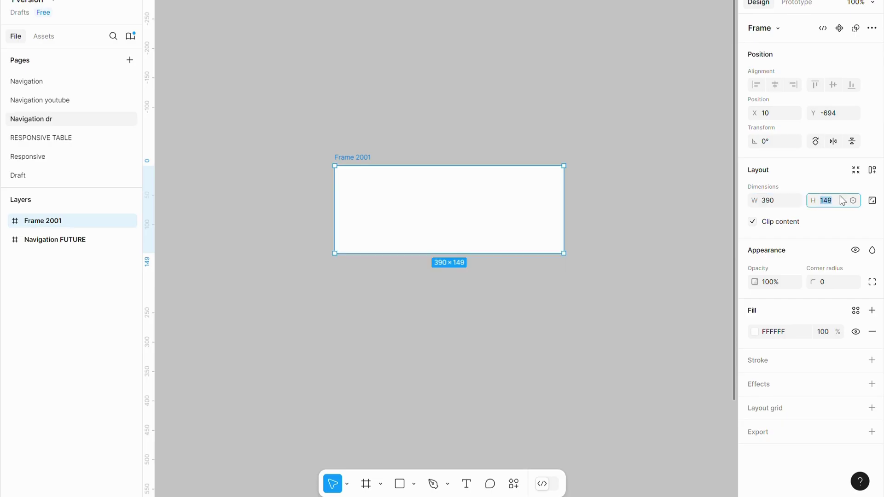
click(648, 176)
drag(482, 179, 467, 171)
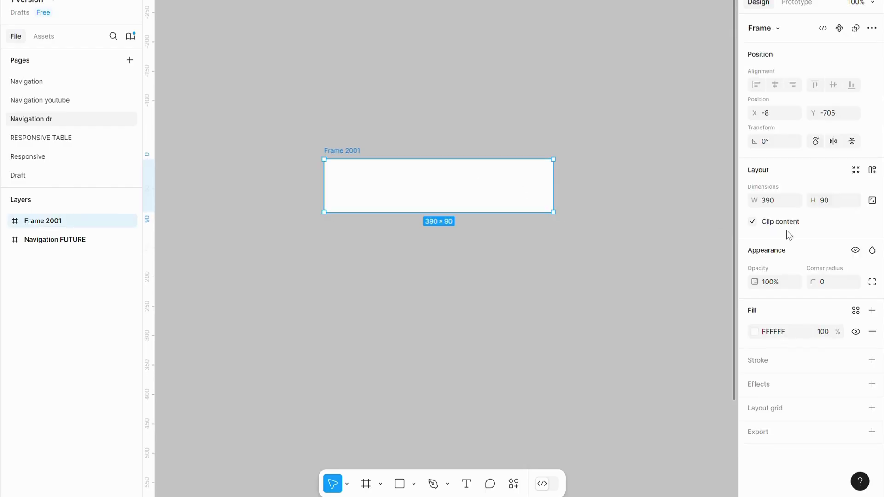
Step: Round only the frame's two upper corners with a radius of 40 and shift the frame slightly on the canvas
click(872, 282)
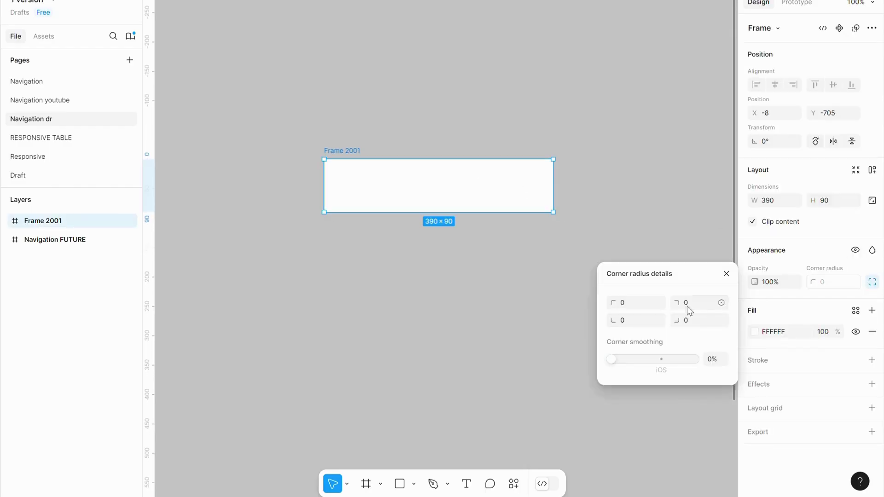
click(621, 304)
text(4)
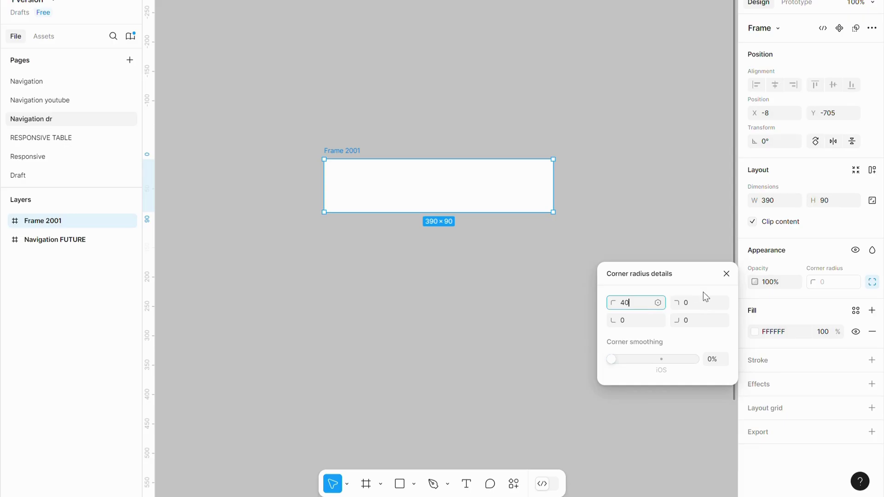
click(710, 302)
text(40)
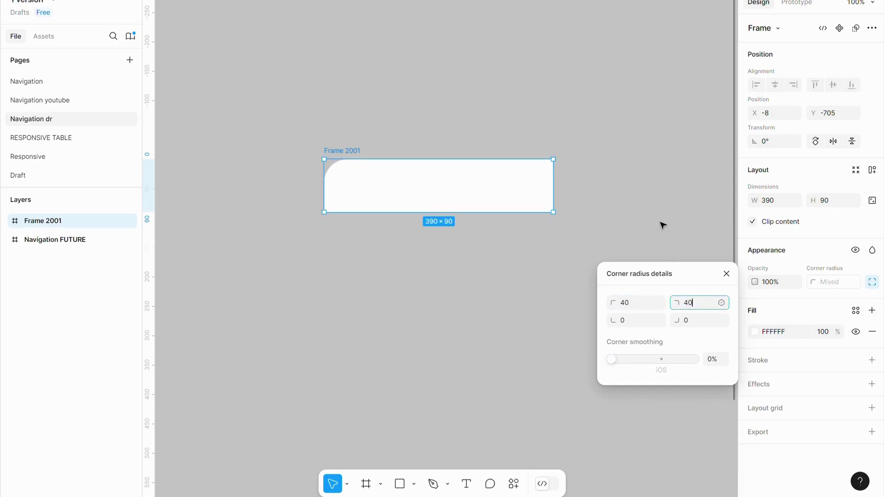
click(654, 223)
drag(440, 194, 400, 192)
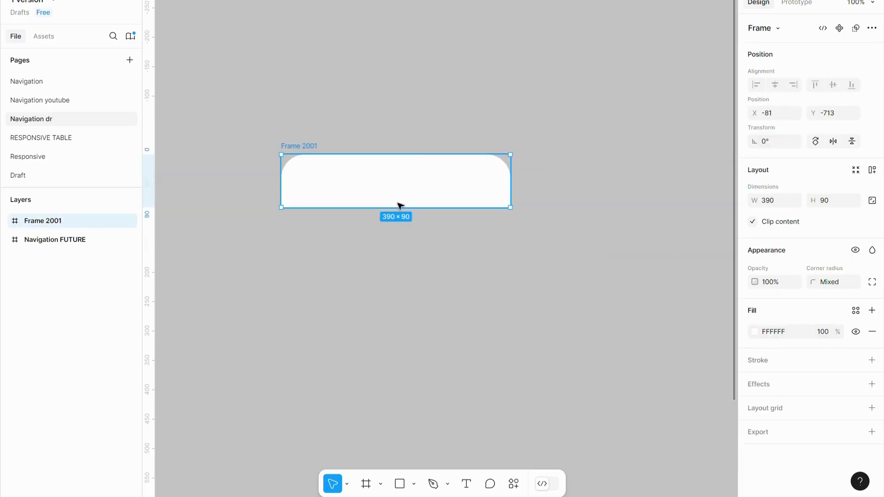
Step: Draw an ellipse of about 92 × 104 overlapping the frame's upper edge near its rounded left corner
click(414, 484)
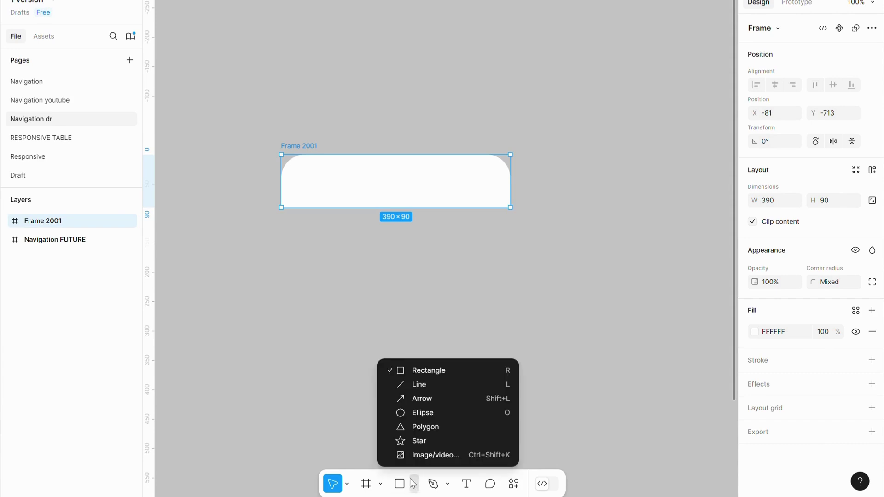
click(408, 411)
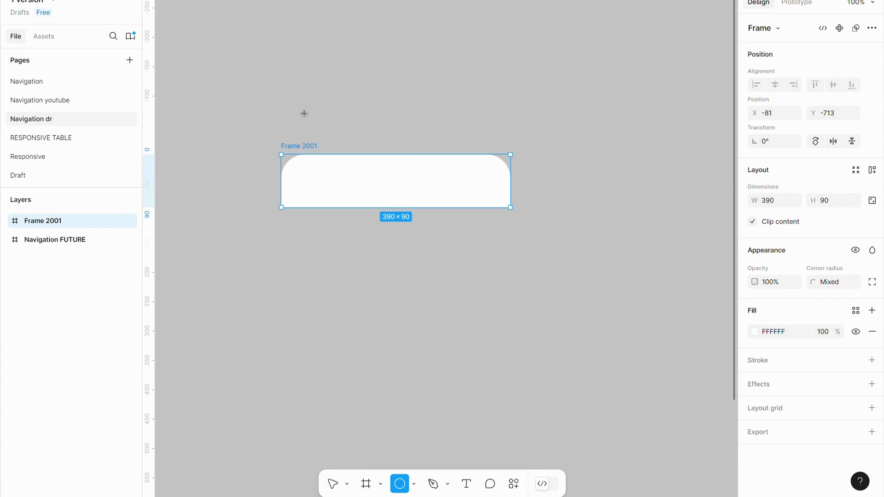
drag(304, 113, 359, 174)
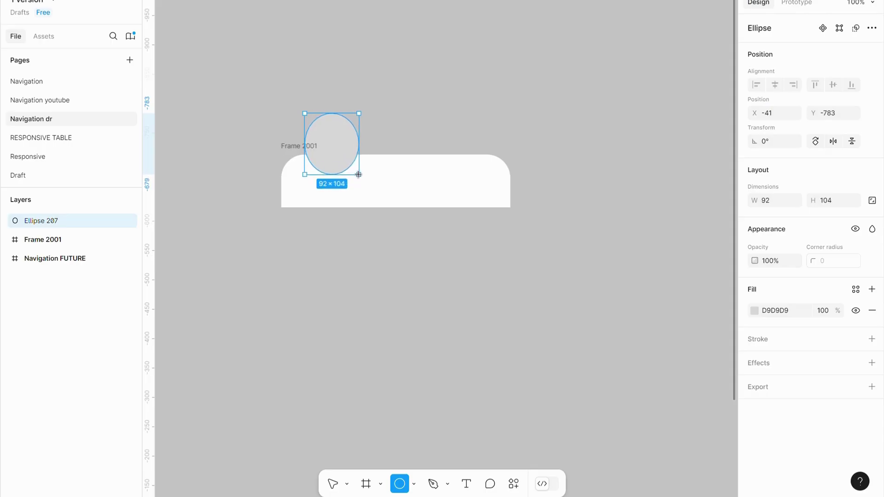
Step: Edit the ellipse's side and bottom anchor points so its lower half becomes a tapered notch with smoothly flared sides
double_click(345, 145)
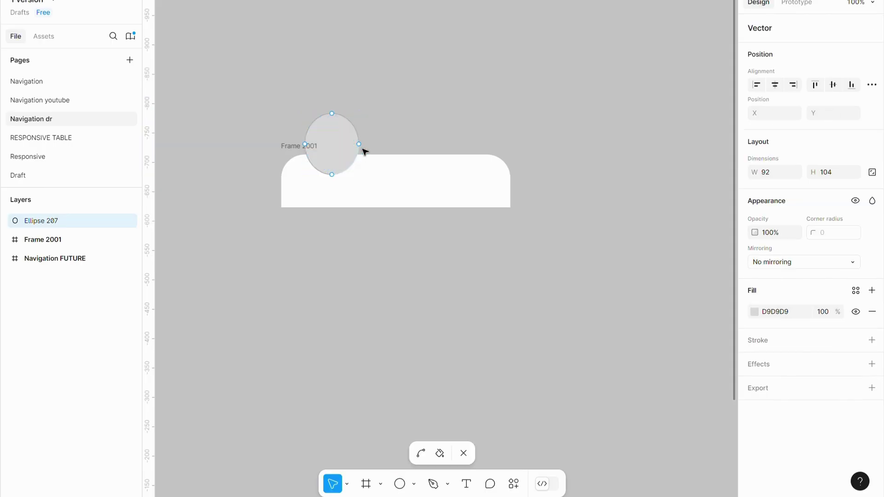
click(359, 145)
click(350, 152)
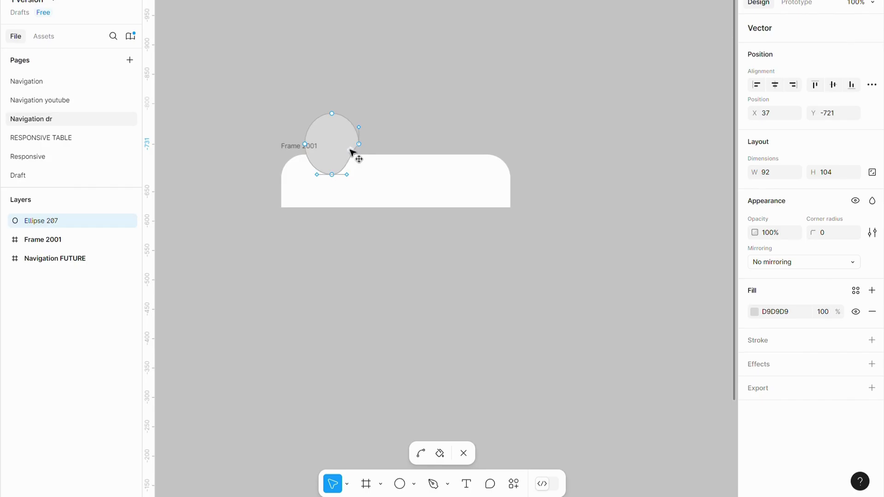
key(Delete)
click(305, 144)
mouse_move(311, 162)
mouse_down()
mouse_move(330, 153)
mouse_move(310, 178)
mouse_move(361, 181)
mouse_up()
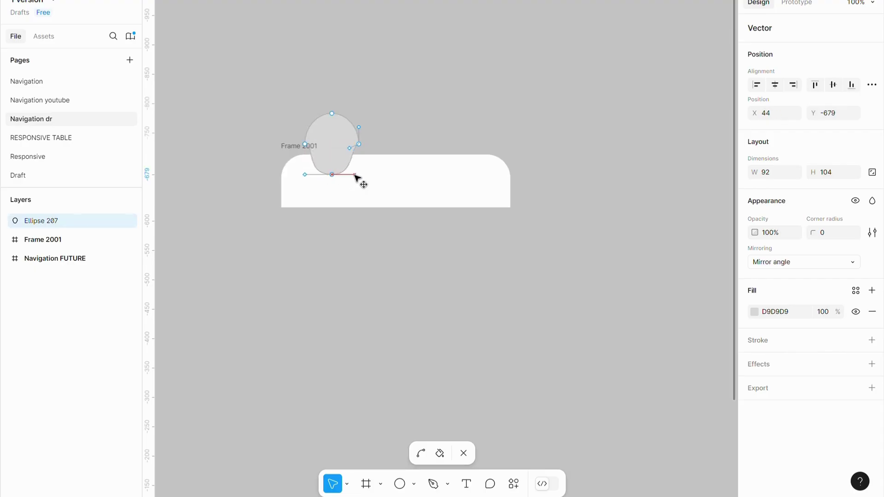
click(341, 136)
key(Escape)
Step: Move the reshaped ellipse slightly lower over the frame and fill it with the canvas background color C5C5C5
drag(343, 133, 346, 146)
click(351, 130)
click(342, 143)
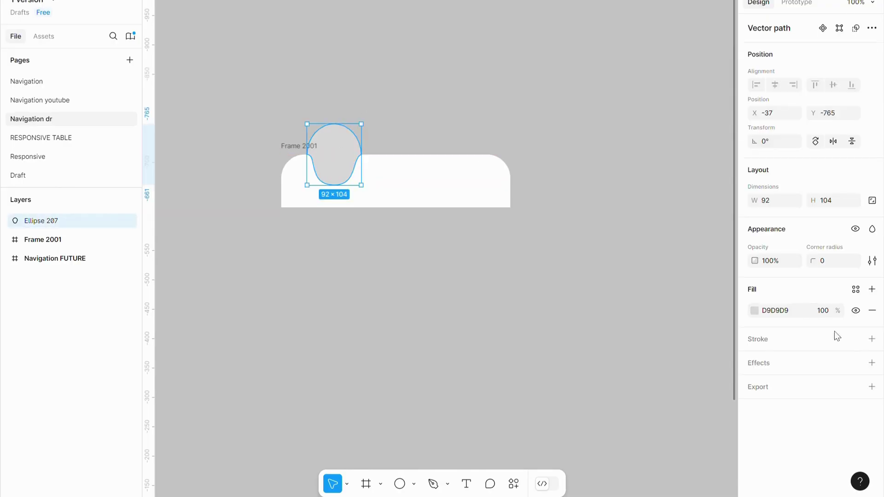
click(755, 310)
click(613, 371)
click(505, 125)
click(527, 117)
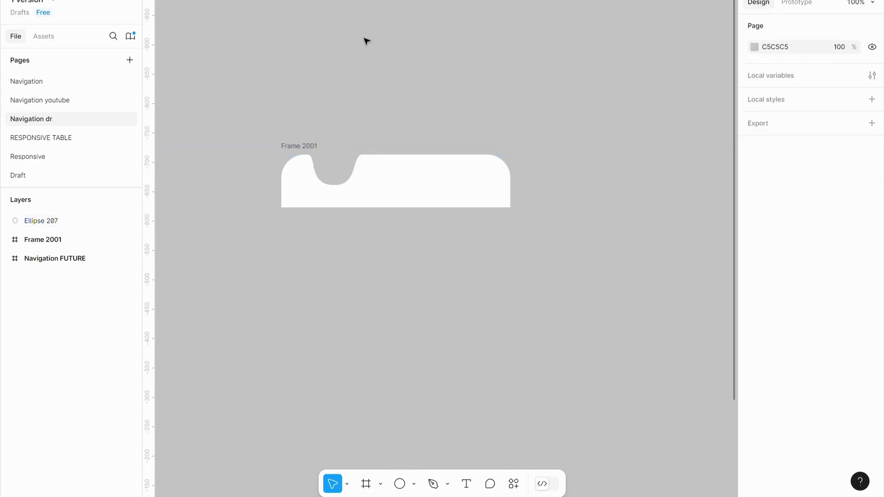
Step: Draw a 50 × 50 circle below the notch and fill it with white
click(400, 484)
drag(335, 246, 349, 261)
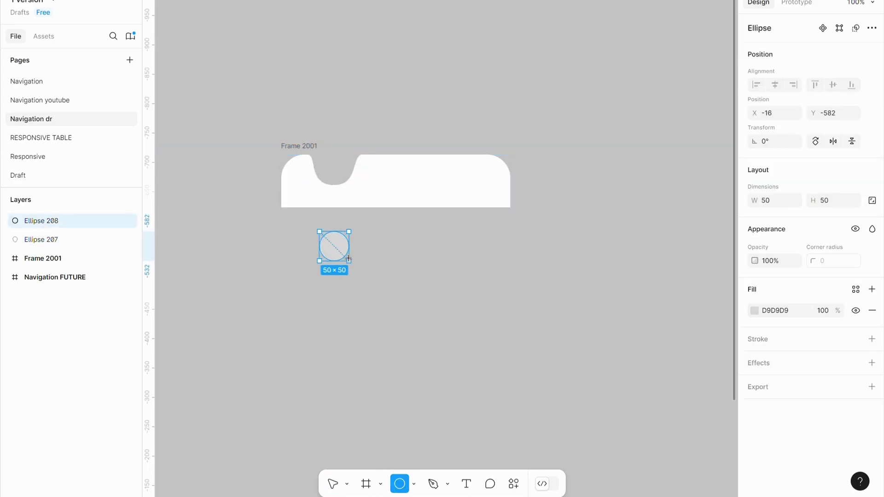
click(755, 310)
Step: Enlarge the notch shape from its center to about 120 × 136 and move the white circle up into the notch
click(339, 174)
drag(361, 190, 365, 194)
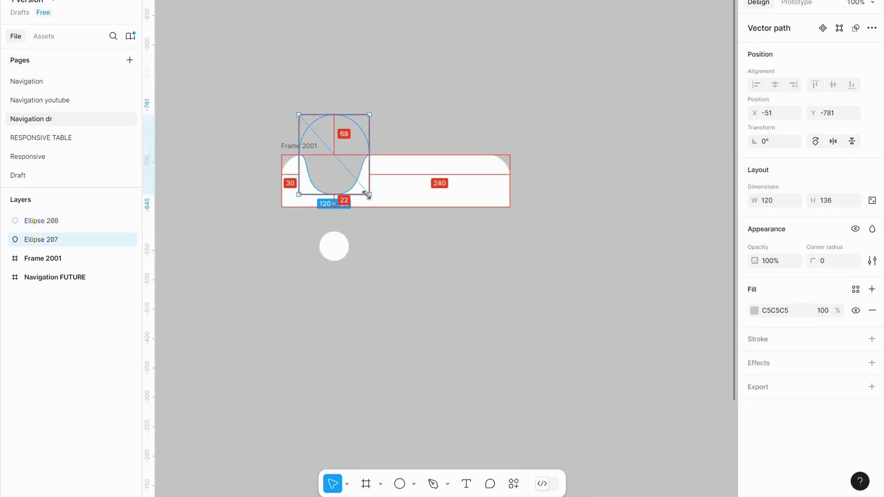
drag(334, 246, 336, 164)
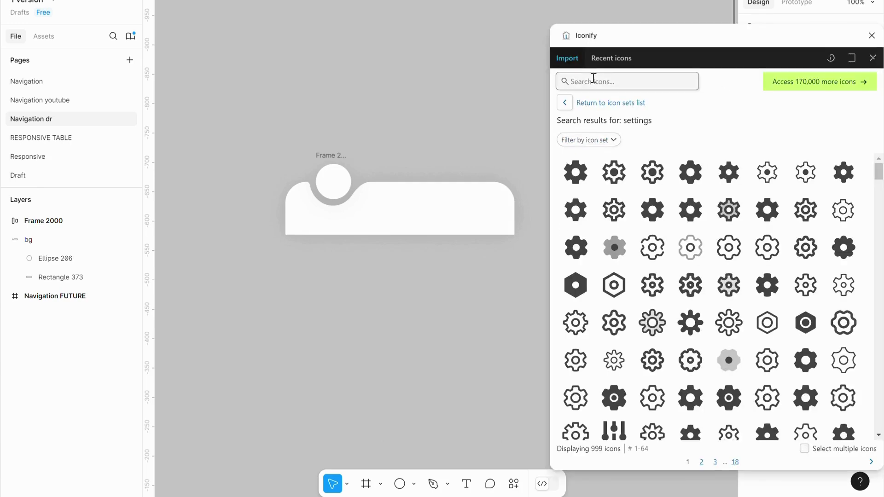
Step: Search Iconify for "home" and place the filled and outlined home icons on the canvas below the navigation bar
text(home)
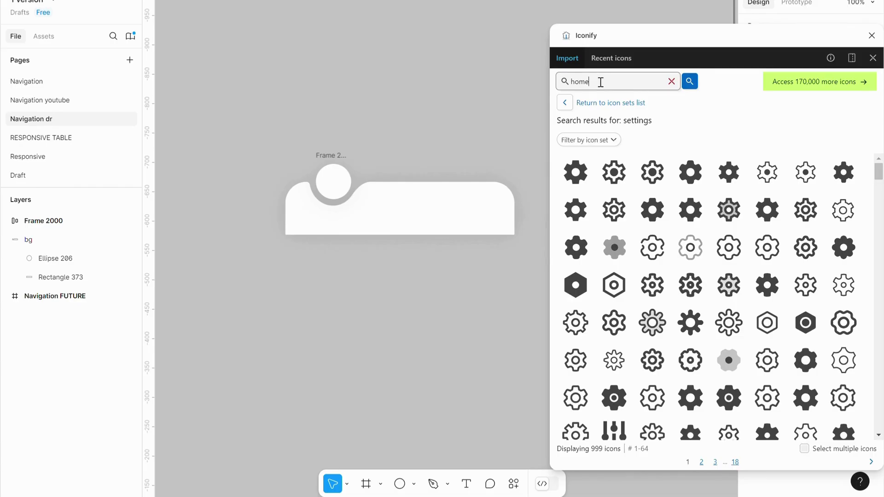
click(607, 103)
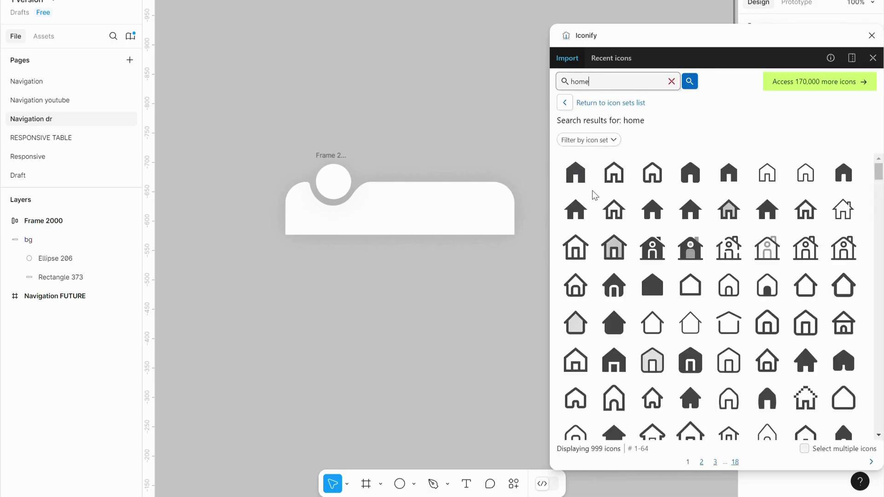
drag(581, 212, 330, 293)
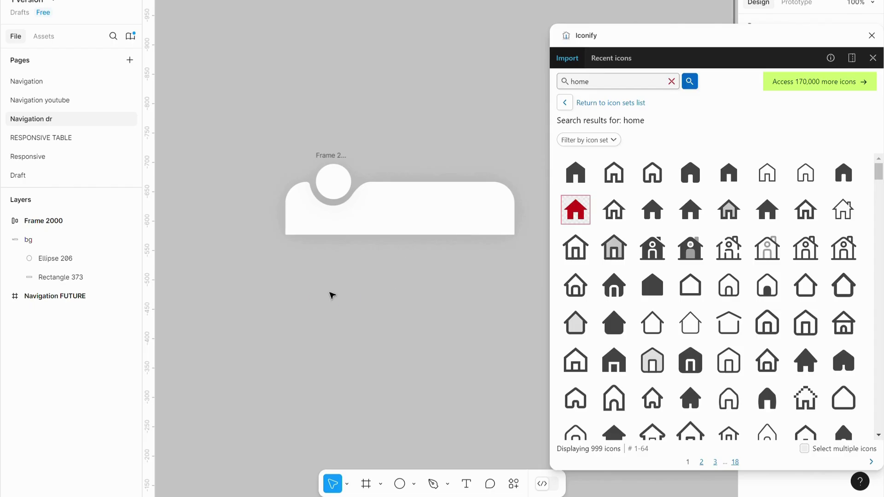
drag(614, 210, 356, 296)
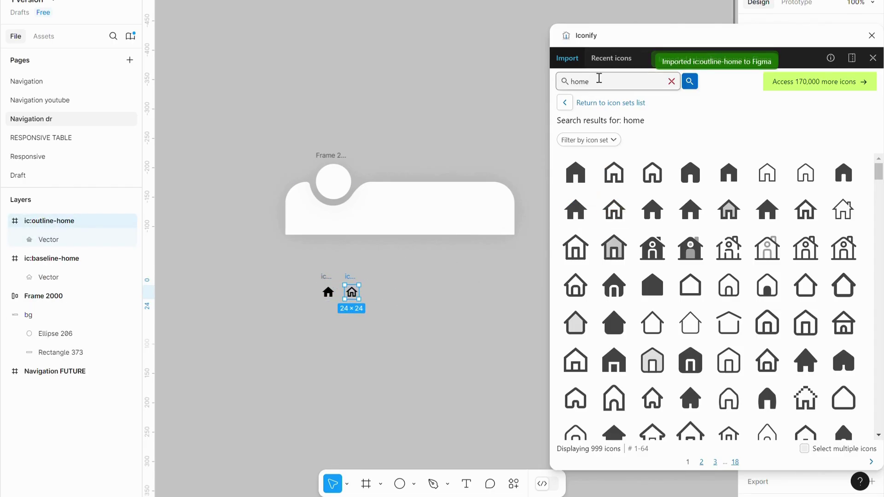
Step: Search Iconify for "favorite" and place the filled and outlined heart icons beside the home icons
drag(598, 82, 553, 85)
text(favorit)
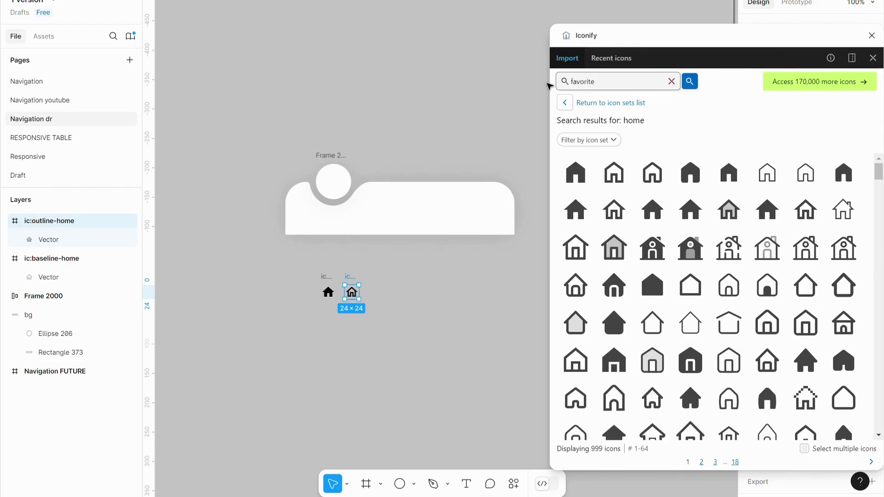
key(Return)
drag(575, 172, 389, 287)
drag(614, 171, 427, 290)
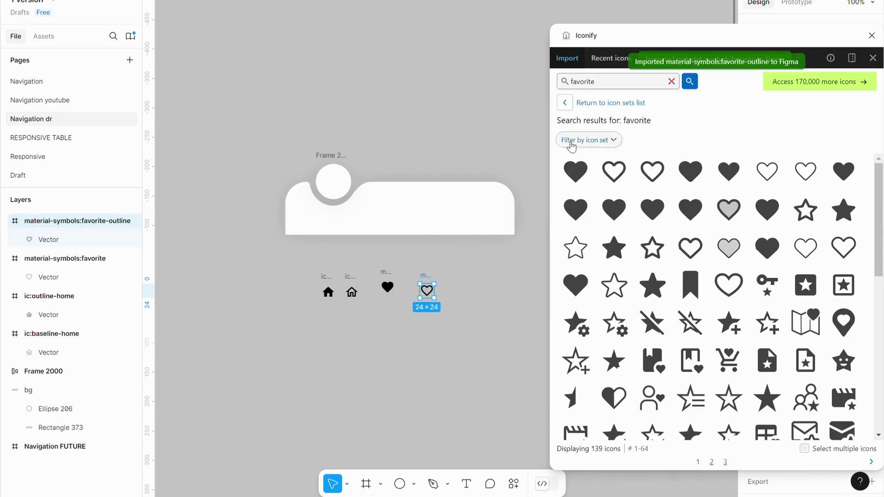
Step: Search Iconify for "cart" and place the filled and outlined shopping cart icons beside the hearts
drag(607, 81, 560, 89)
text(cart)
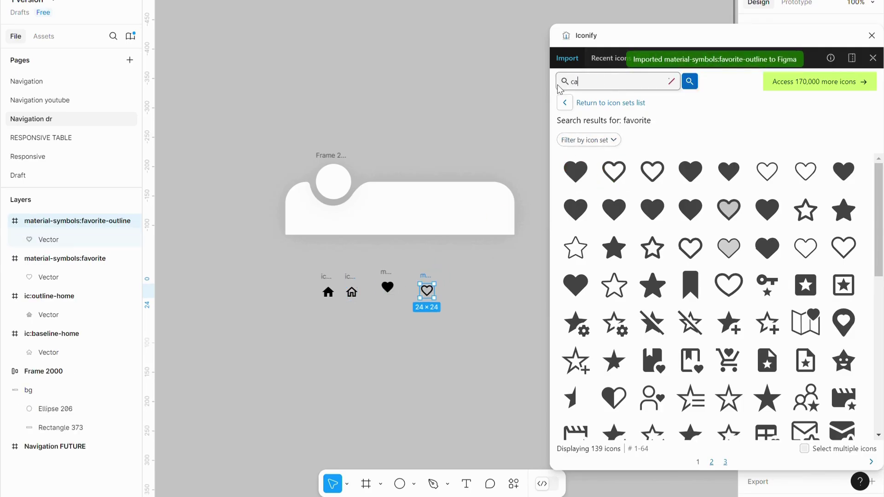
key(Return)
drag(574, 184, 454, 294)
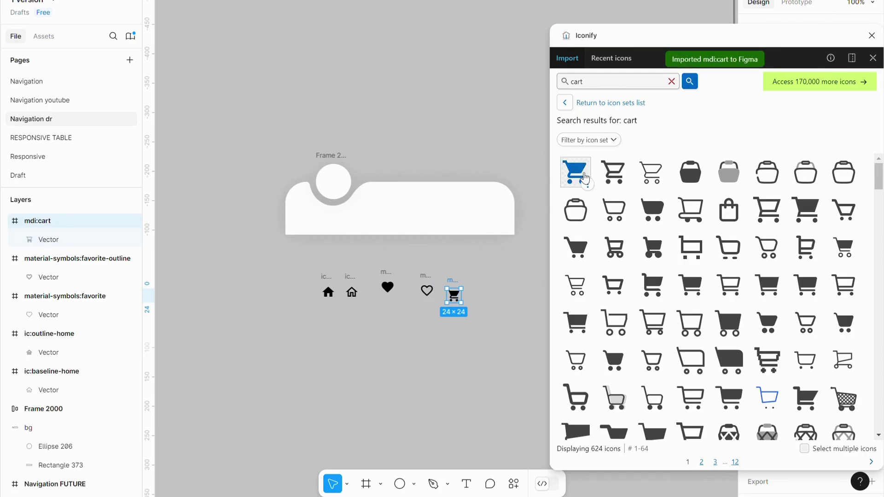
drag(614, 173, 484, 305)
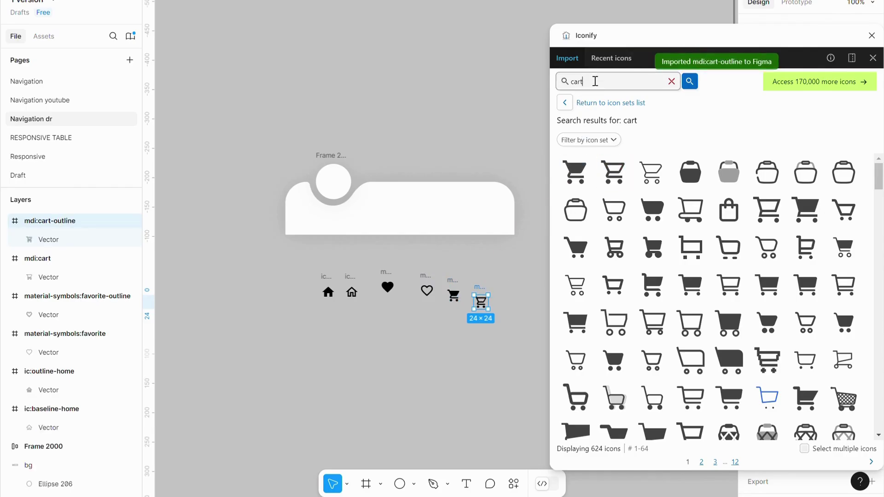
Step: Search Iconify for "settings" and place the filled and outlined gear icons beside the cart icons
drag(594, 81, 553, 86)
text(settings)
key(Return)
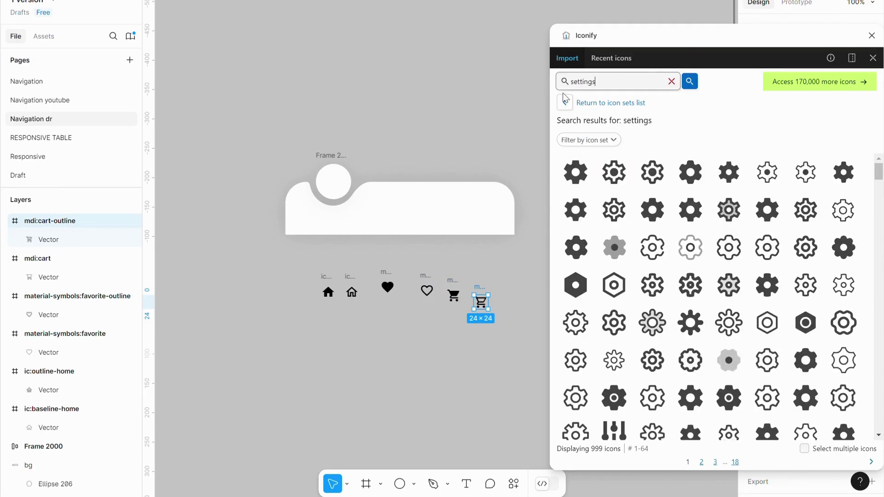
drag(575, 173, 518, 280)
drag(614, 172, 519, 253)
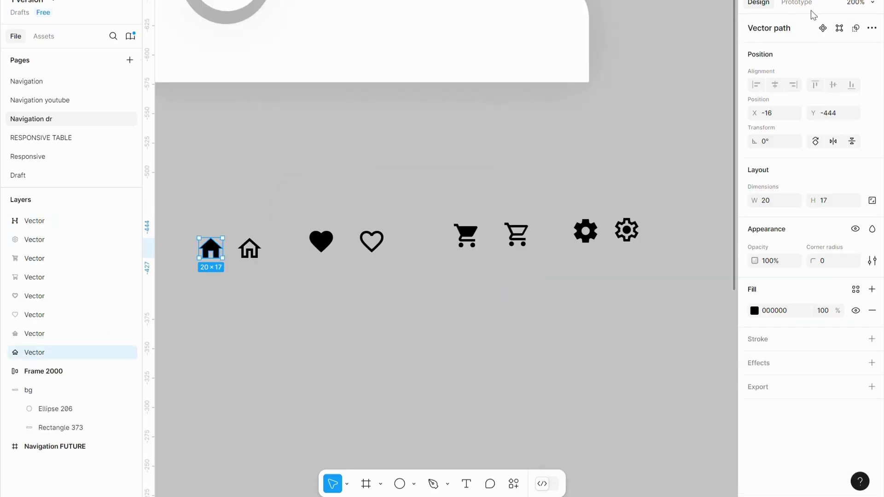
Step: Convert the filled home icon into a component with a second variant that holds the outlined home icon and hides the filled vector
click(823, 28)
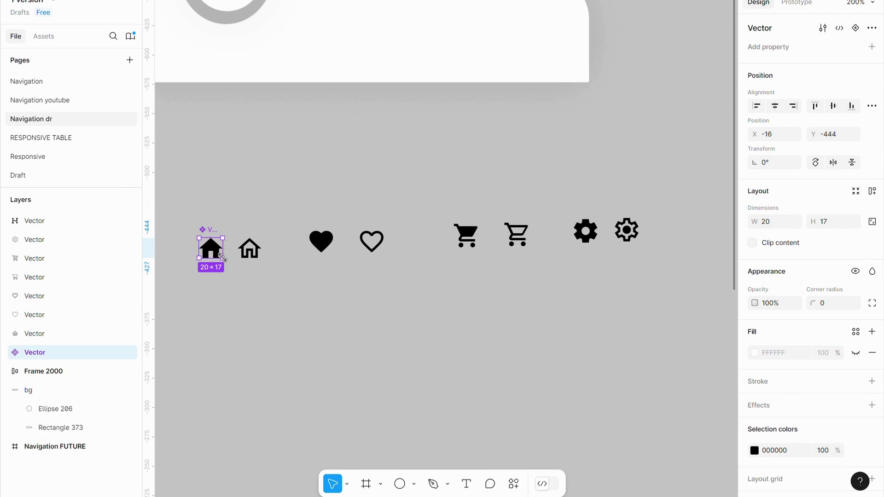
click(855, 28)
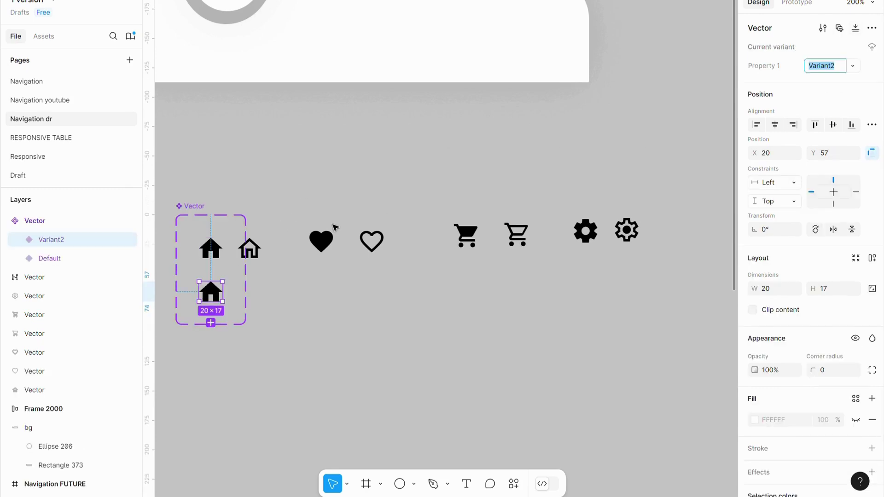
click(255, 258)
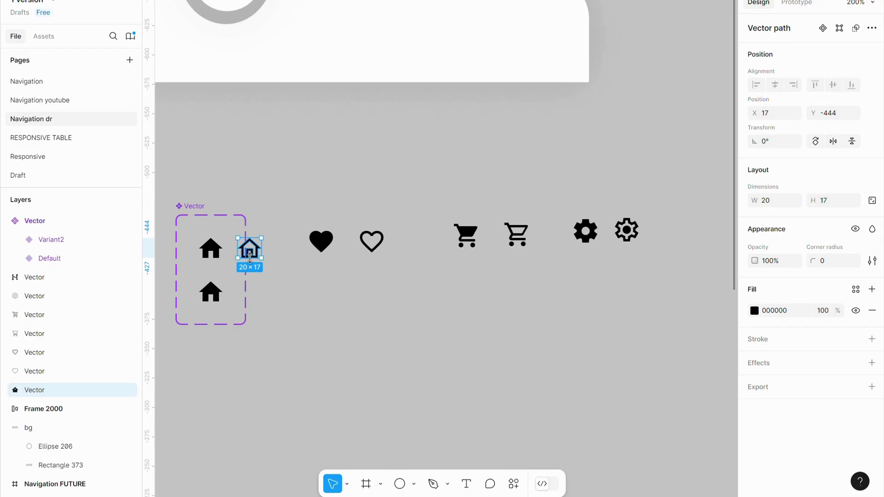
click(212, 295)
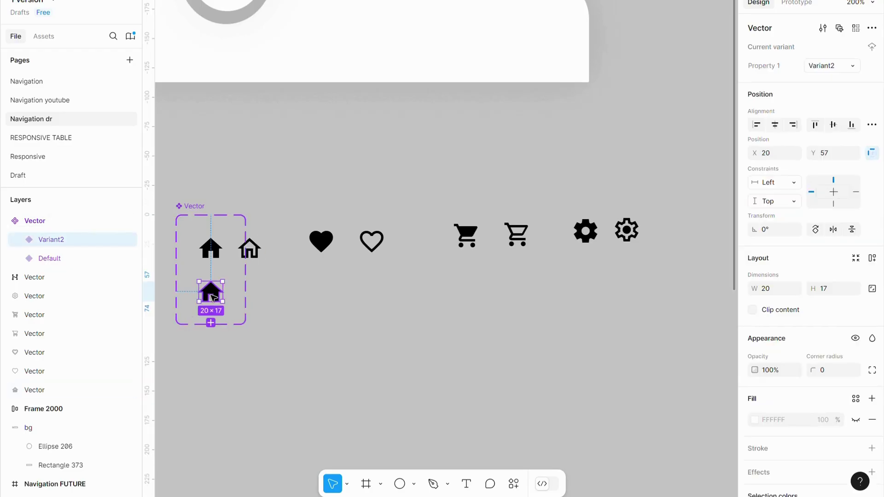
double_click(212, 296)
click(74, 275)
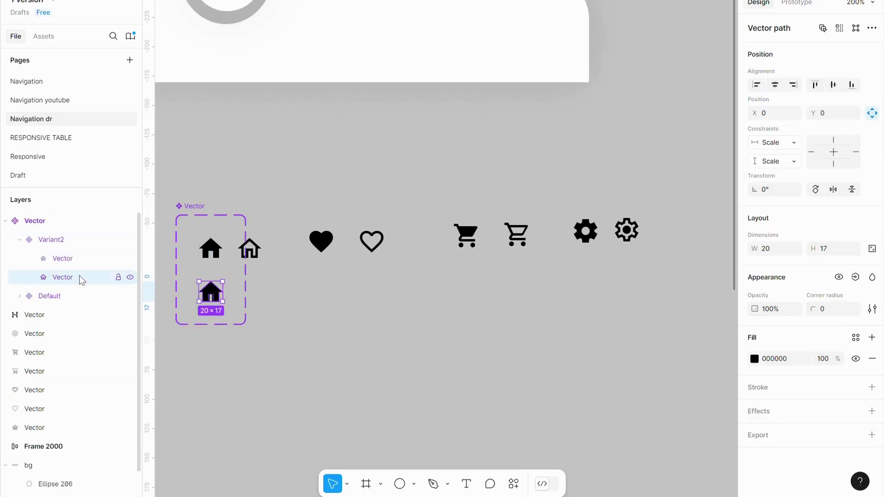
click(130, 277)
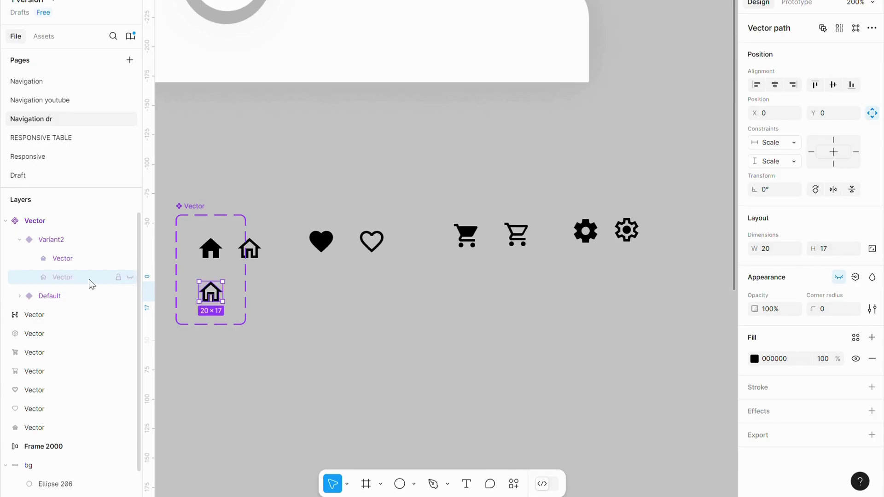
Step: Delete the hidden filled vector from the second home variant and move the home component set above the loose outlined home icon
key(Delete)
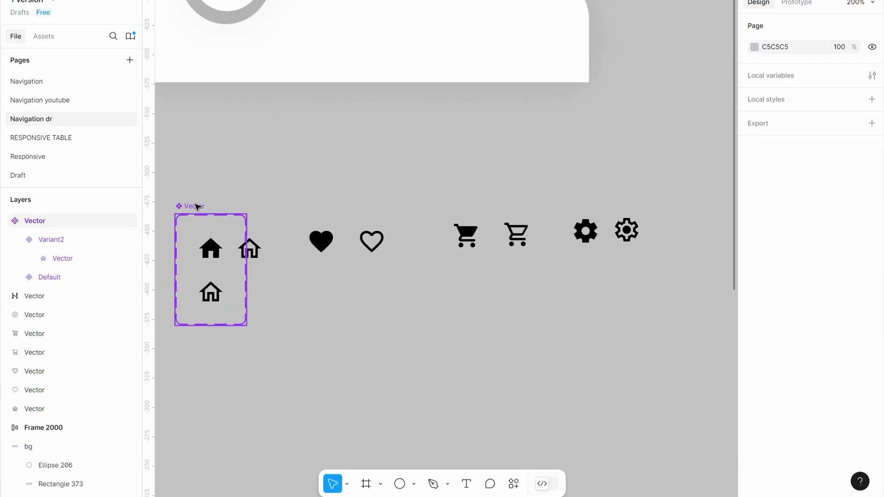
drag(195, 206, 240, 95)
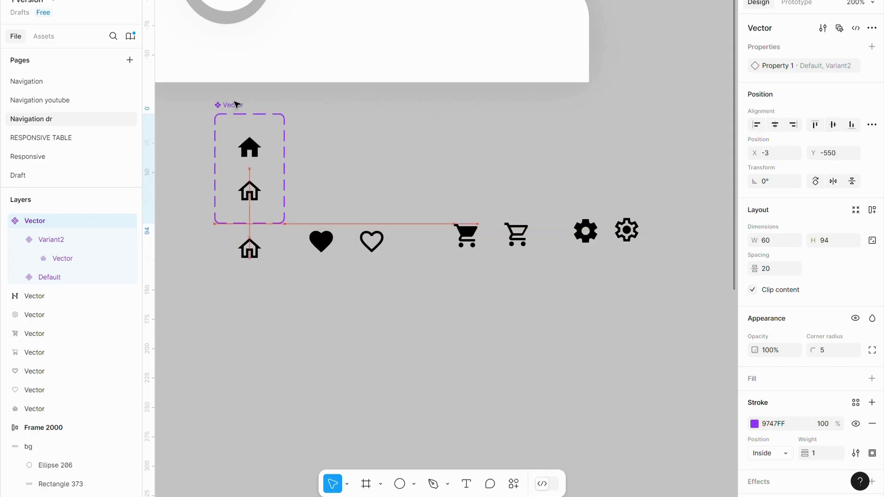
Step: Name the filled home variant "home fill" and the outlined home variant "home line"
click(248, 144)
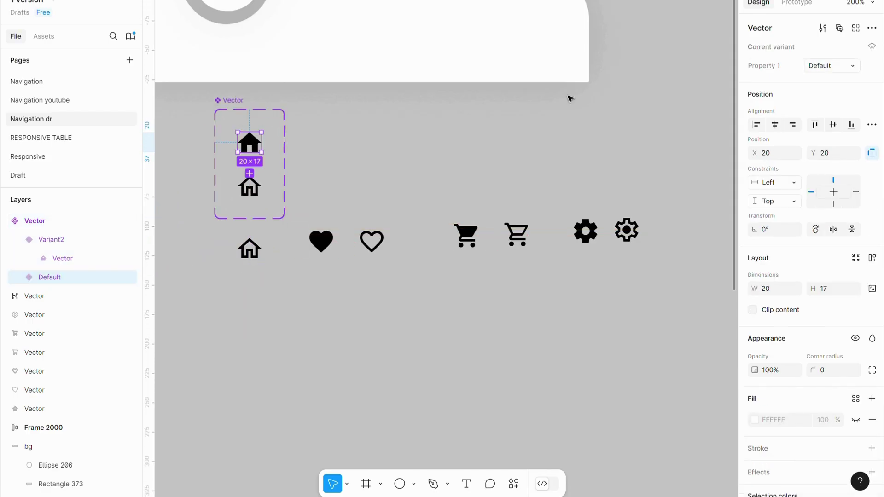
click(817, 68)
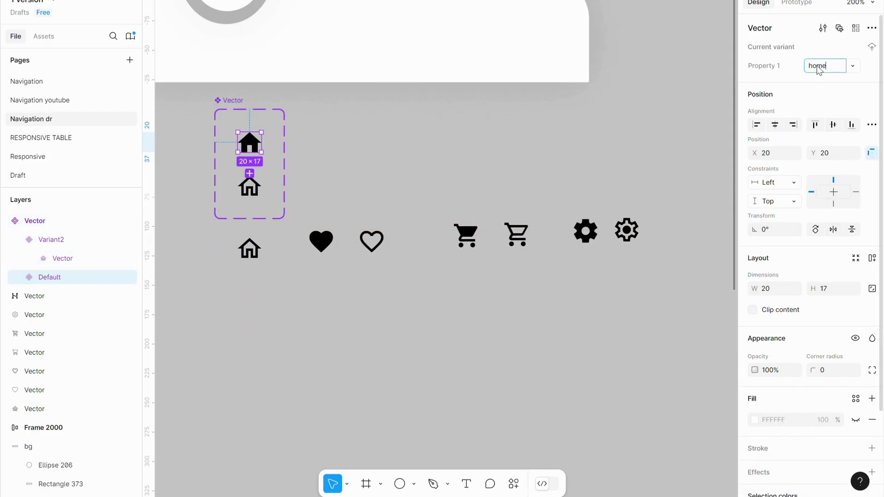
text(home fill)
key(Return)
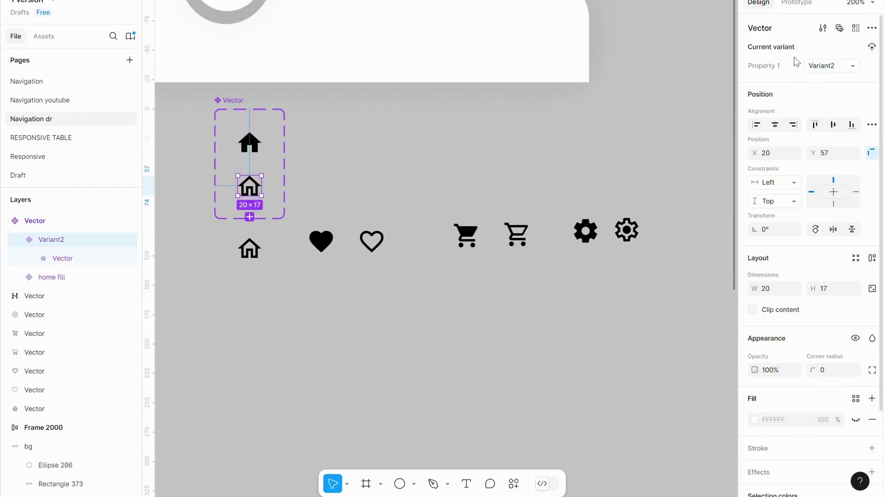
click(818, 67)
text(home line)
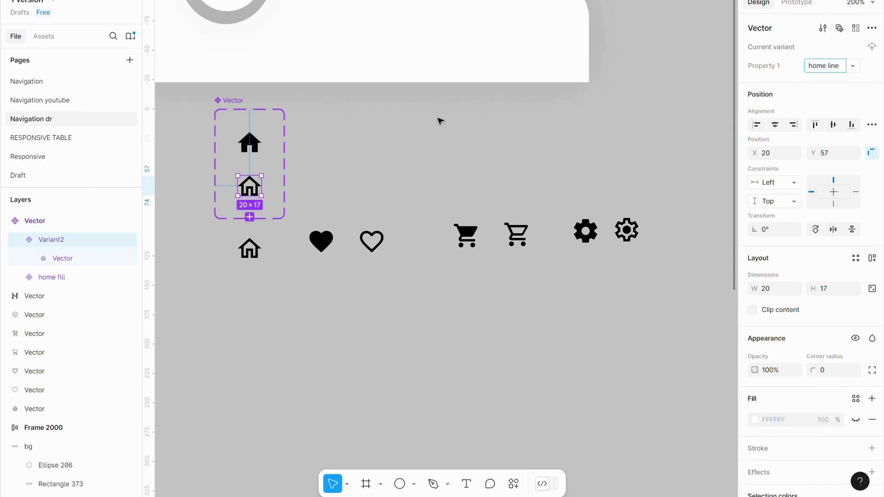
click(437, 120)
Step: Shift the home component set further left on the canvas and delete the loose outlined home icon
drag(217, 111, 174, 115)
click(249, 249)
key(Delete)
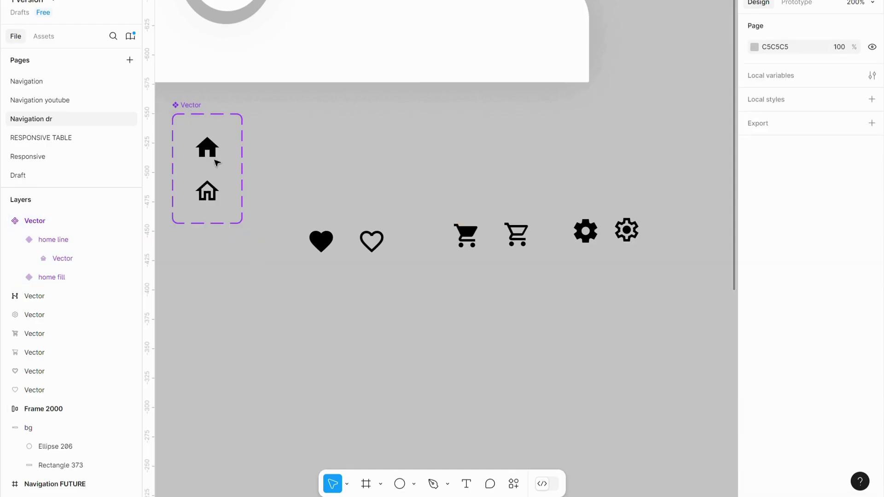
Step: Move the filled heart beside the home set, convert it into a component and add a second variant
drag(321, 240, 307, 123)
click(823, 28)
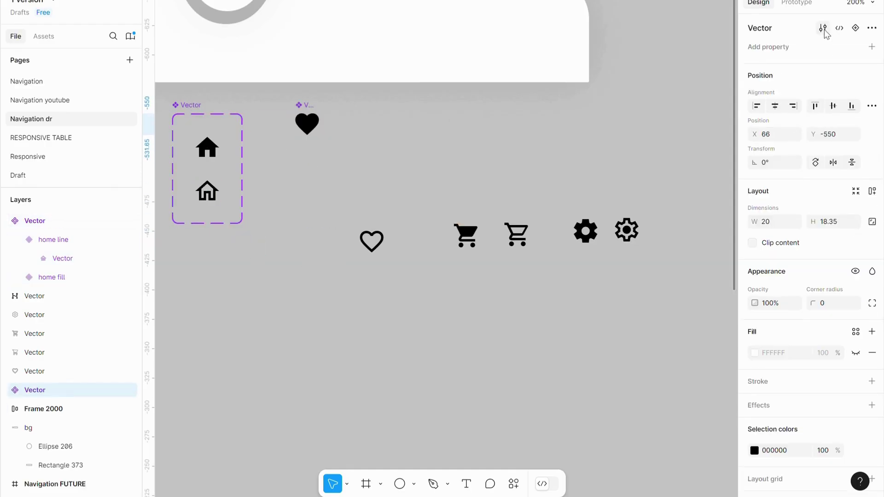
click(855, 28)
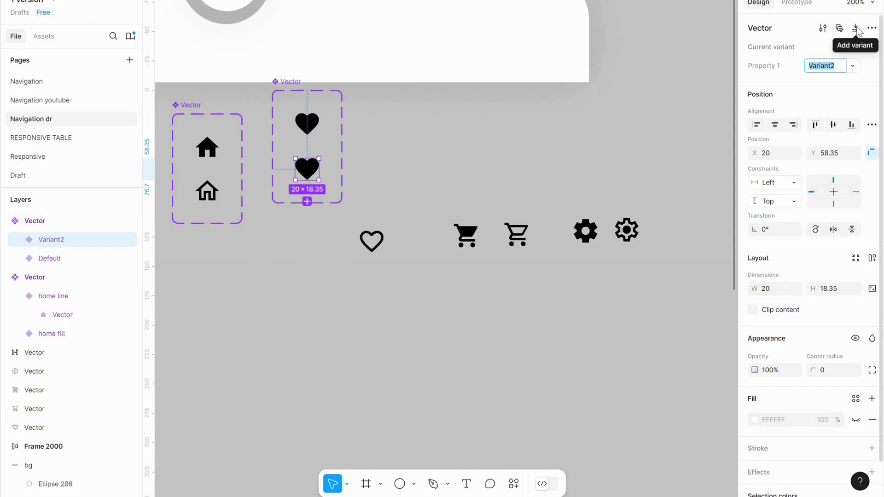
Step: Paste the outlined heart into the second heart variant and delete the filled heart vector there
click(371, 241)
click(305, 172)
key(ctrl+v)
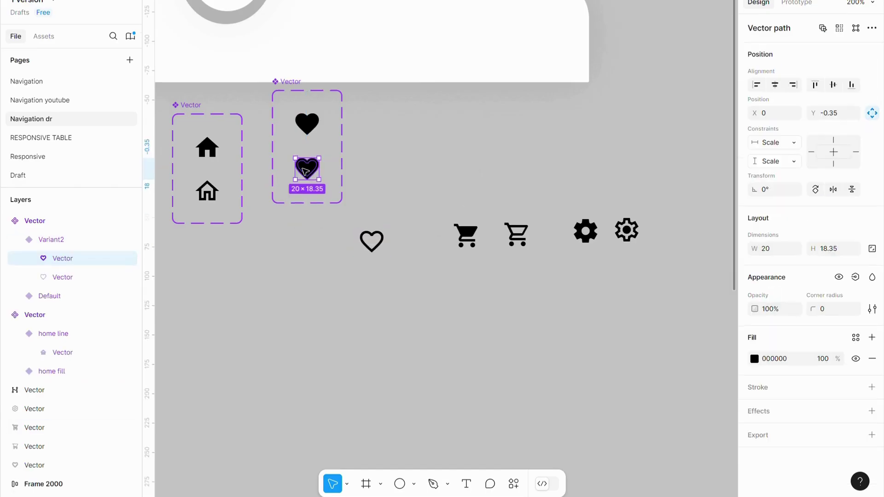
click(74, 277)
click(130, 277)
key(Delete)
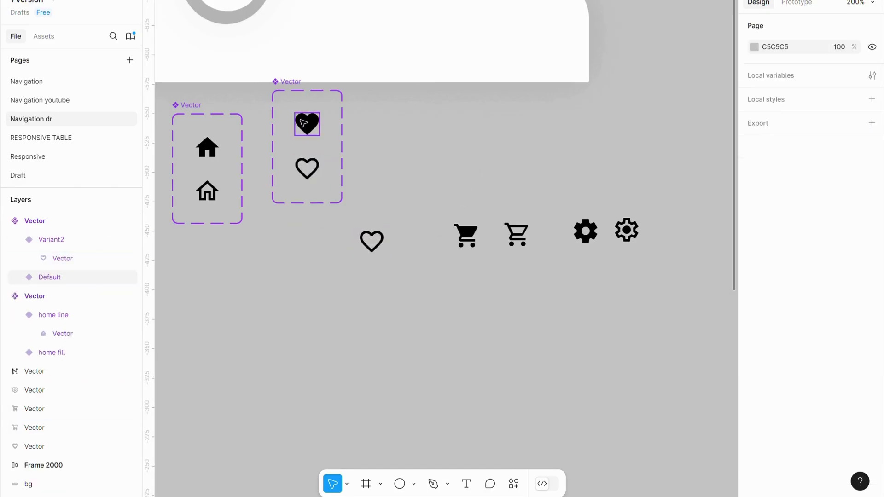
Step: Name the filled heart variant "heart fill" and the outlined heart variant "heart line"
click(84, 275)
click(819, 70)
text(heart f)
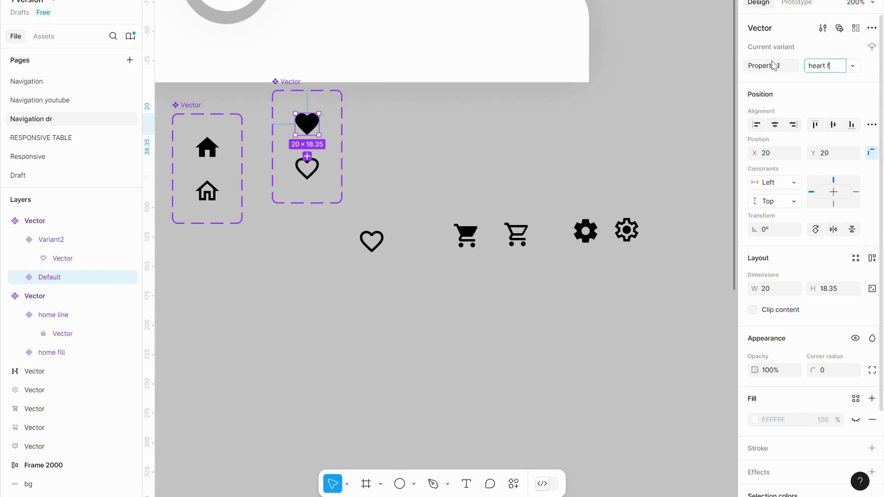
text(ill)
key(Return)
key(shift+Tab)
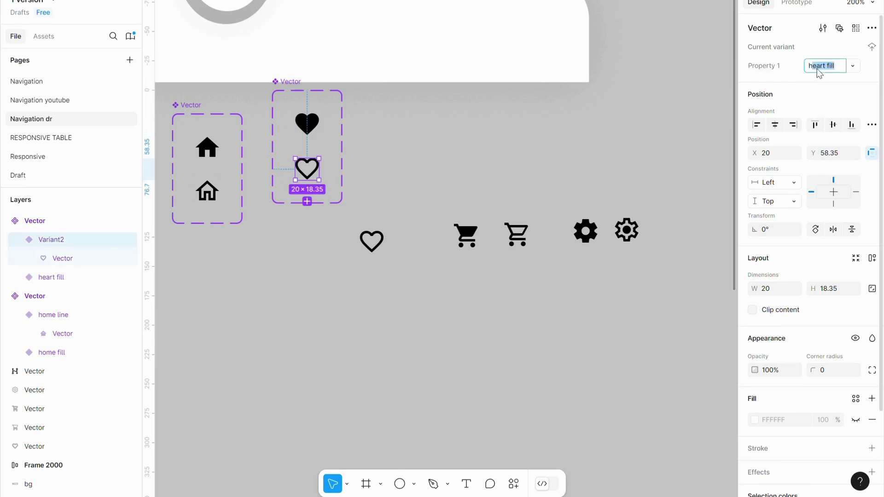
text(heart line)
key(Return)
key(Escape)
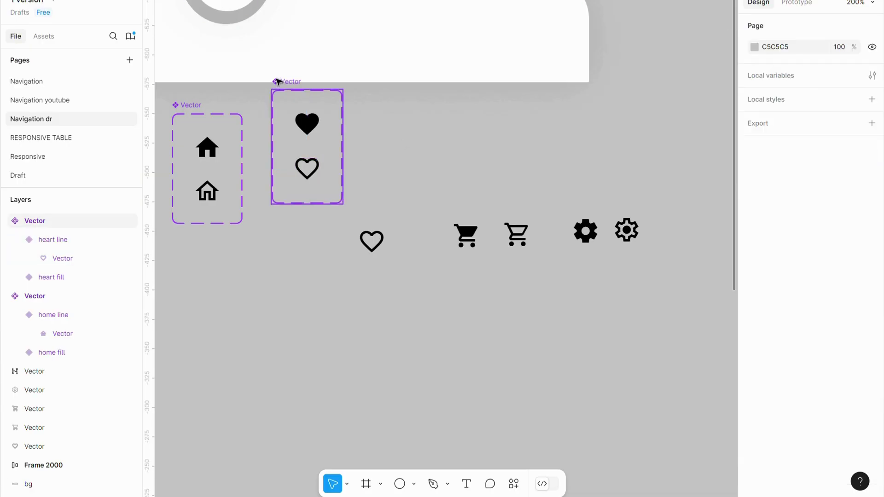
Step: Align the heart component set with the top of the home set and delete the loose outlined heart
drag(284, 83, 275, 107)
key(Escape)
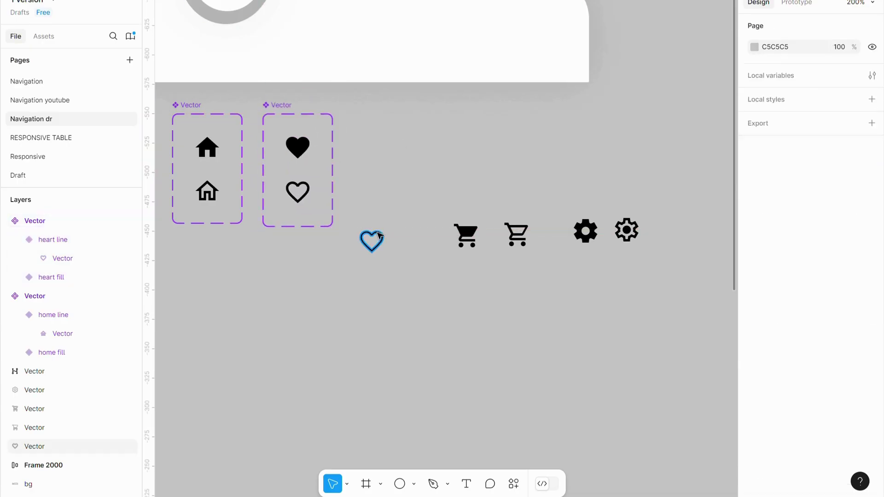
click(372, 241)
key(Delete)
Step: Move the filled cart beside the heart set, convert it into a component and add a second variant
drag(466, 236, 375, 124)
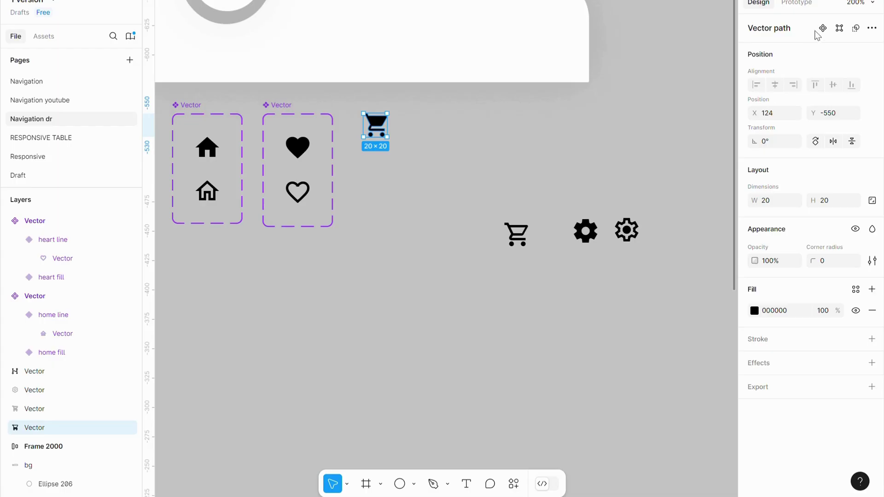
click(817, 27)
click(856, 28)
Step: Copy the outlined cart into the second cart variant and delete the filled cart vector there
click(35, 465)
key(ctrl+c)
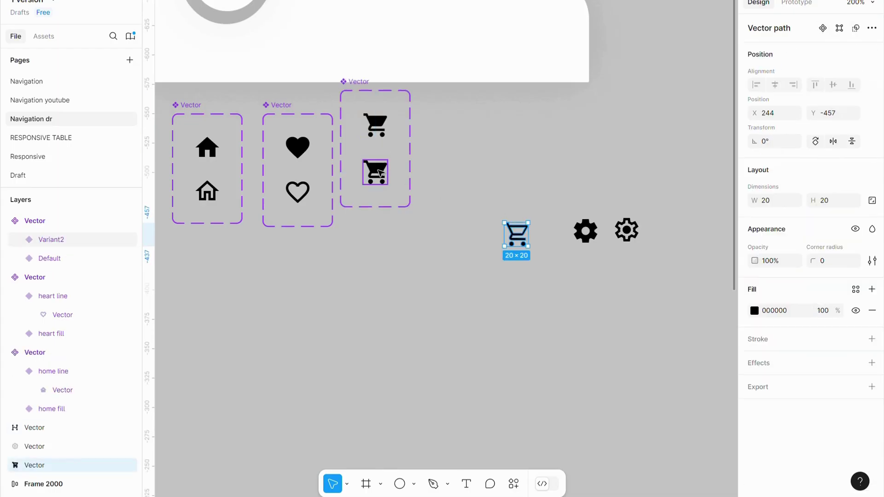
click(51, 239)
key(ctrl+v)
click(52, 273)
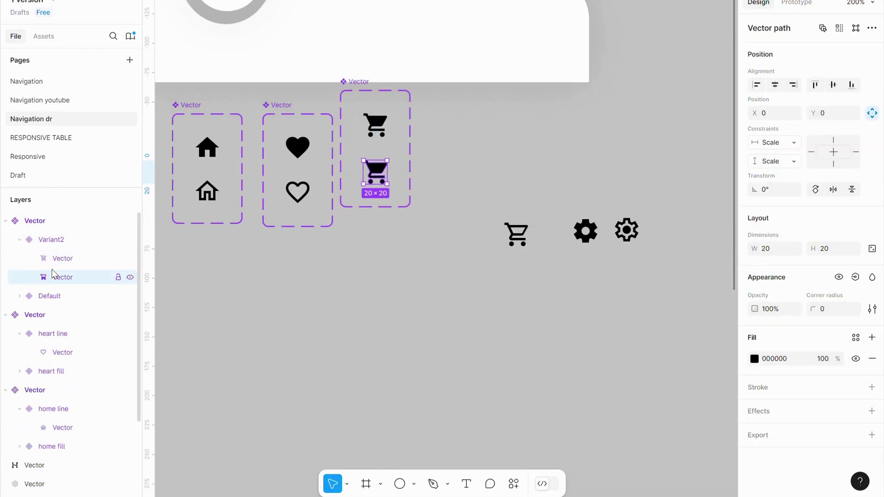
key(Delete)
Step: Name the filled cart variant "cart fill" and the outlined cart variant "cart line"
click(51, 276)
click(825, 66)
text(cart)
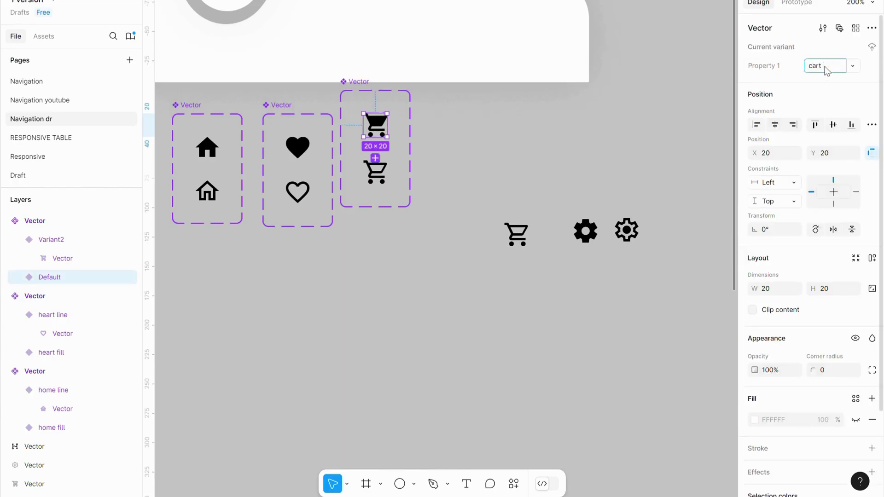
text( fill)
key(Return)
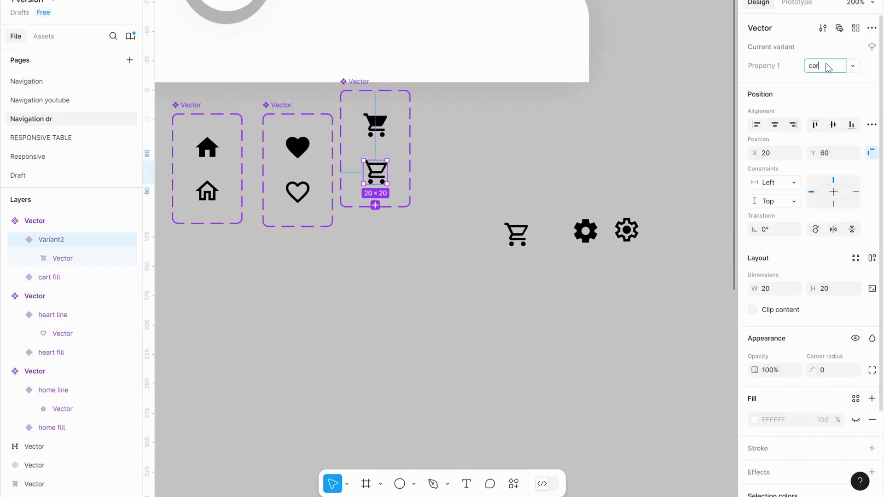
click(829, 68)
text(cart line)
click(608, 136)
Step: Move the cart component set in line beside the heart set and delete the loose outlined cart
drag(361, 83, 368, 104)
click(516, 236)
key(Delete)
Step: Move the filled gear beside the cart set, convert it into a component and add a second variant
drag(585, 230, 464, 119)
click(822, 28)
click(855, 27)
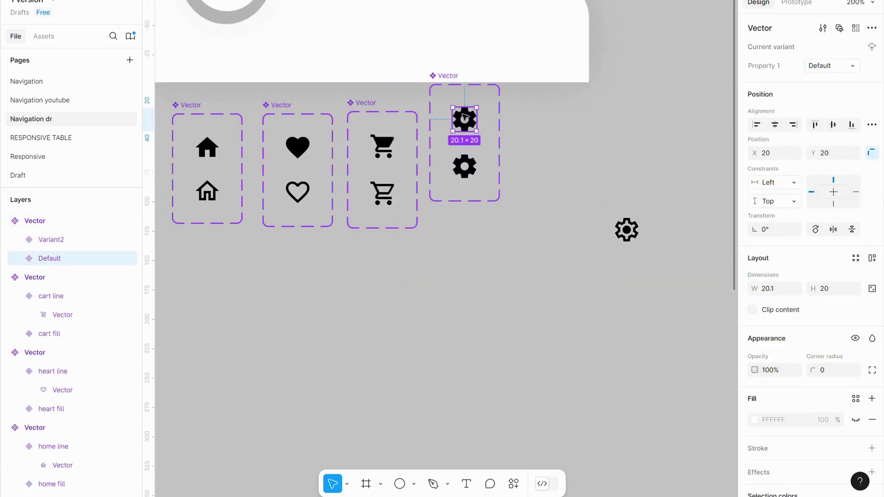
Step: Name the default filled gear variant "cart fill"
click(824, 66)
text(cart fil)
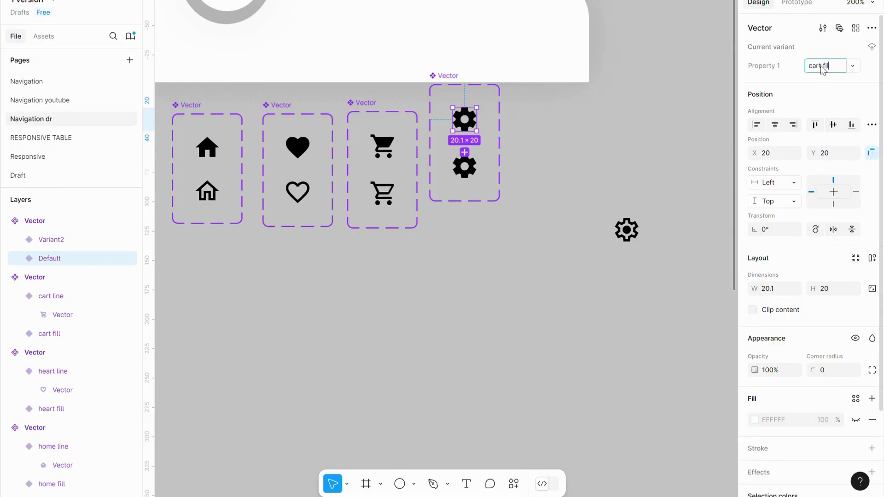
text(l)
Step: Copy the outlined gear into the second gear variant and delete the filled gear vector there
click(626, 233)
key(ctrl+c)
click(455, 169)
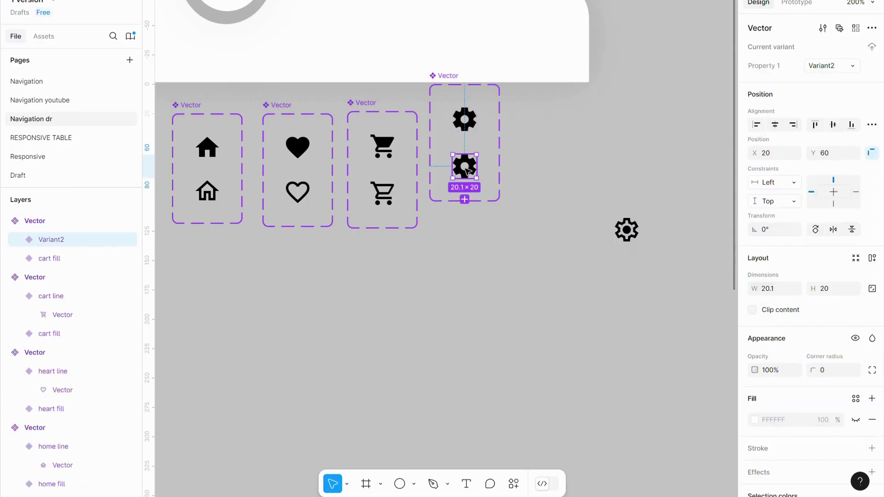
key(ctrl+v)
click(72, 274)
key(Delete)
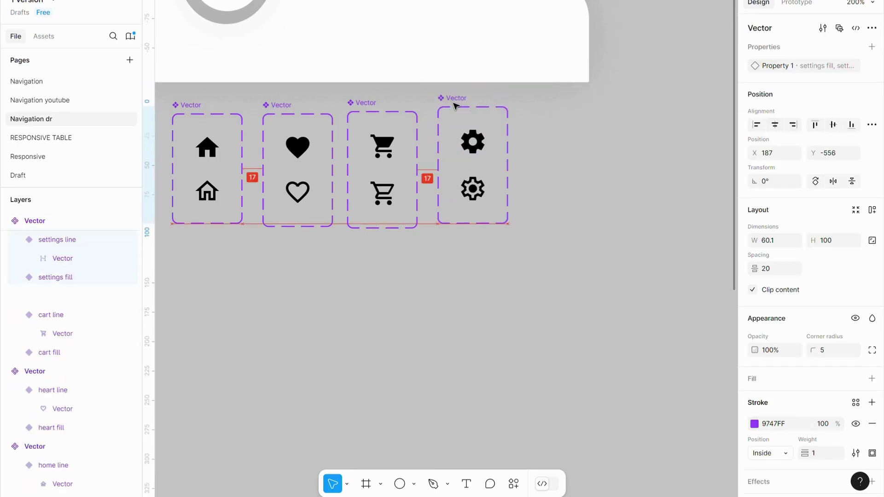
Step: Rename the four icon component sets "home new", "favorite new", "cart new" and "settings new"
double_click(192, 109)
text(home new)
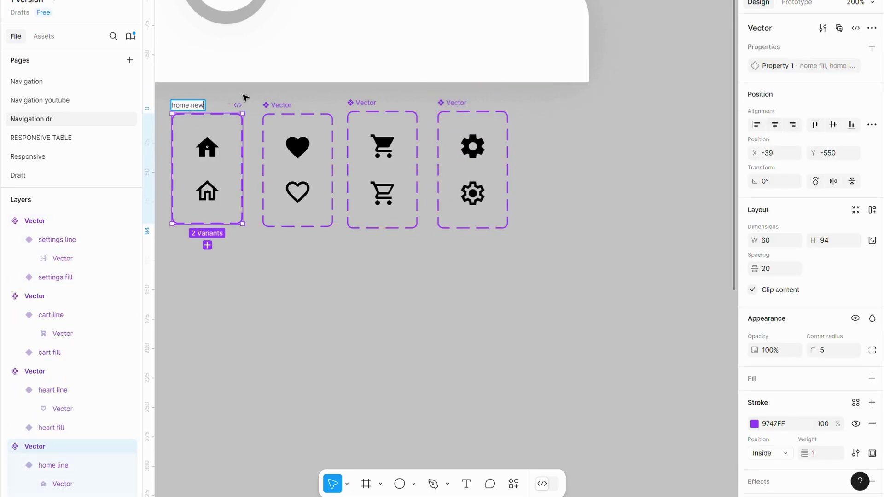
double_click(278, 106)
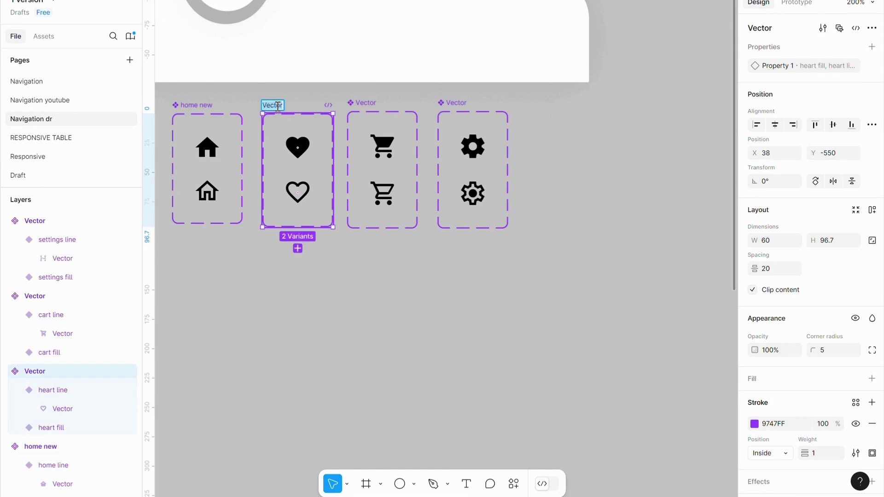
text(favorite new)
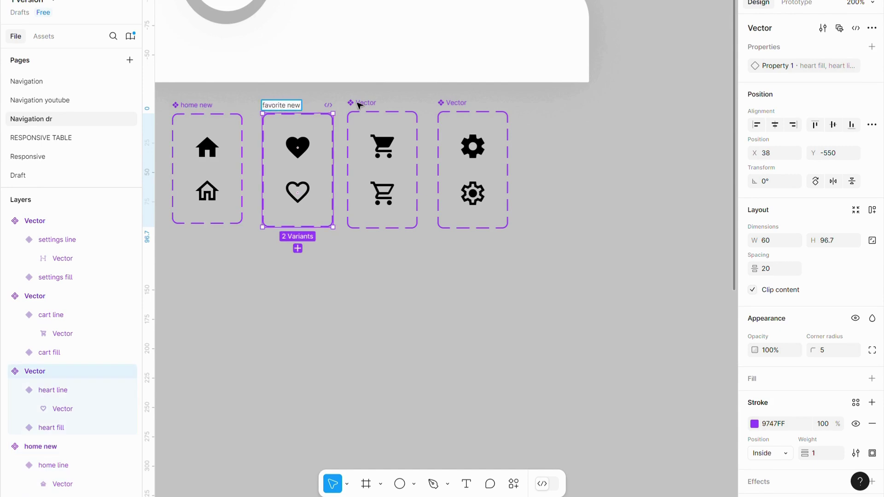
double_click(359, 106)
text(cart new)
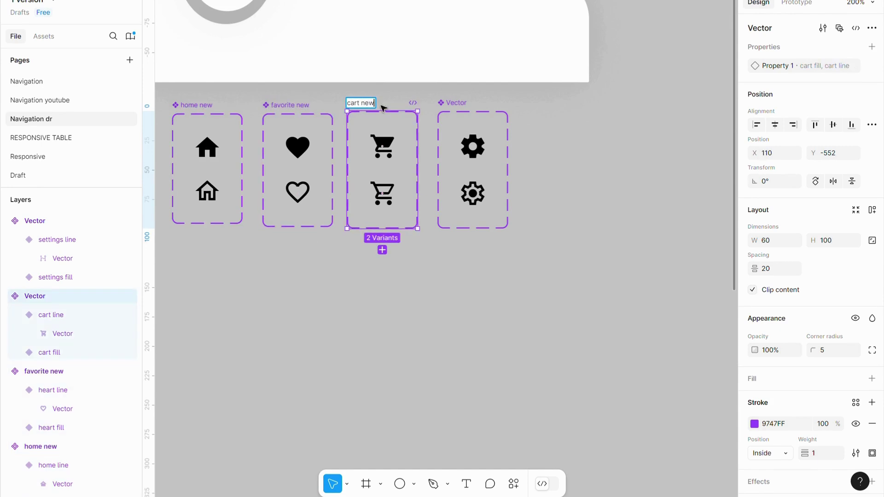
double_click(449, 102)
text(set)
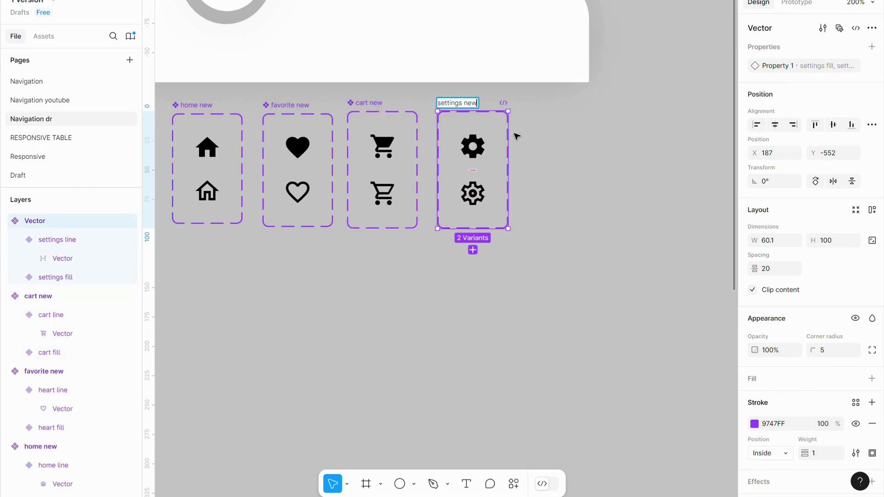
text(tings new)
click(517, 137)
Step: Select all four icon component sets and move them away from the area below the navigation bar
scroll(381, 310, up, 3)
scroll(276, 258, left, 3)
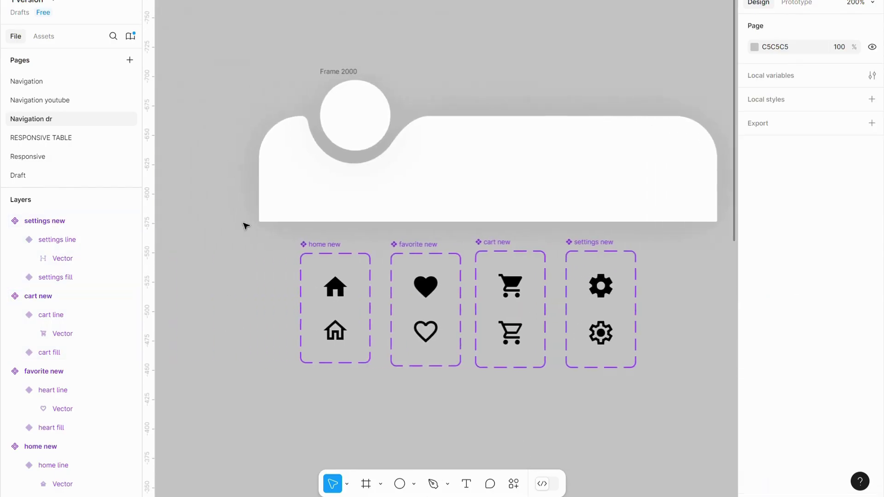
drag(245, 226, 637, 387)
drag(623, 357, 551, 106)
scroll(539, 193, down, 10)
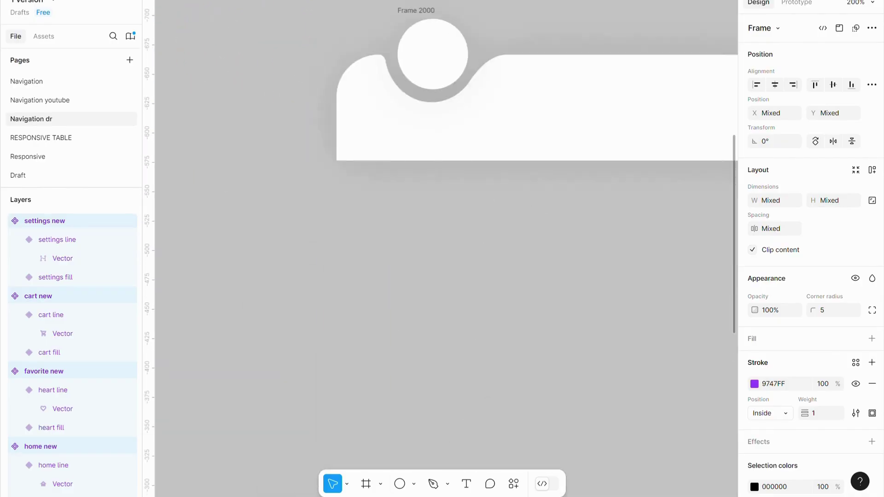
scroll(460, 184, right, 3)
key(Escape)
Step: Search the assets for "home" and place an instance of "home new" below the navigation bar
click(44, 36)
click(35, 64)
text(h)
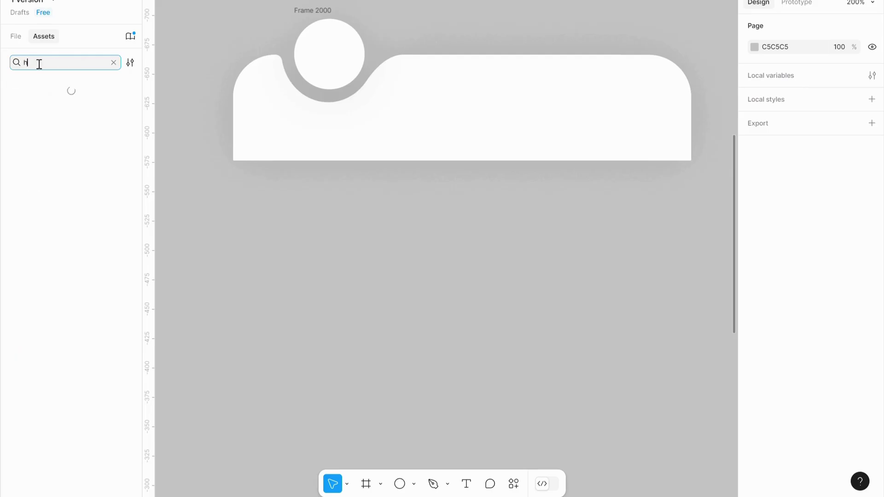
text(ome)
drag(44, 91, 261, 212)
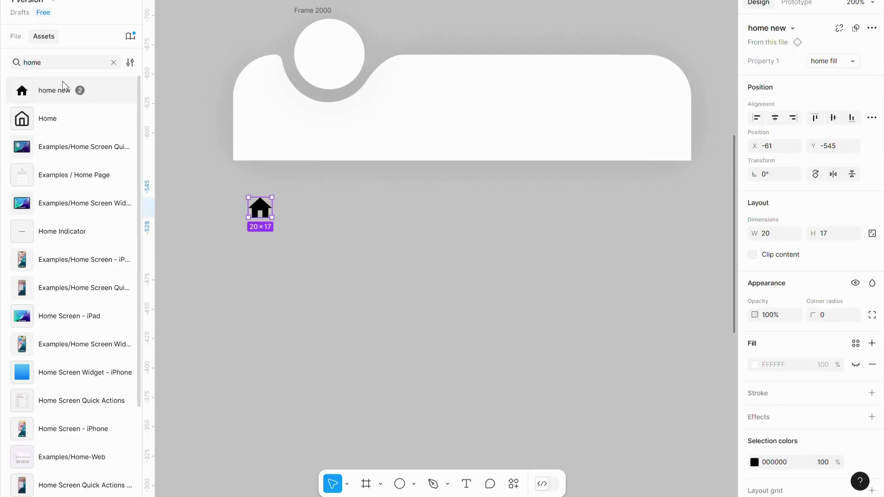
Step: Search the assets for "favorite" and place an instance of "favorite new" beside the home icon below the navigation bar
double_click(48, 63)
text(f)
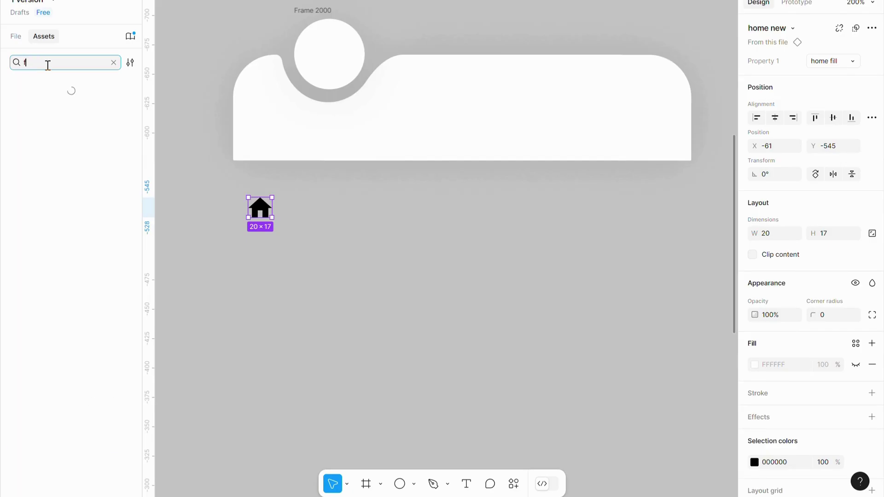
text(avorite)
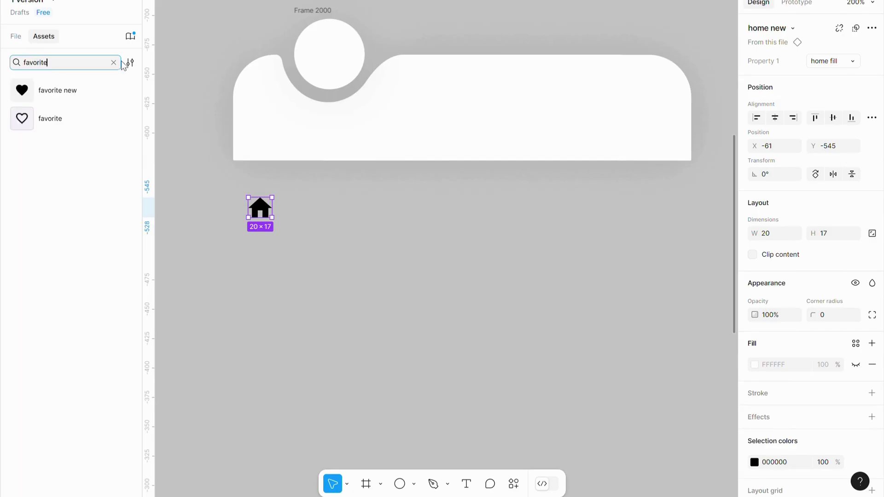
drag(22, 90, 300, 212)
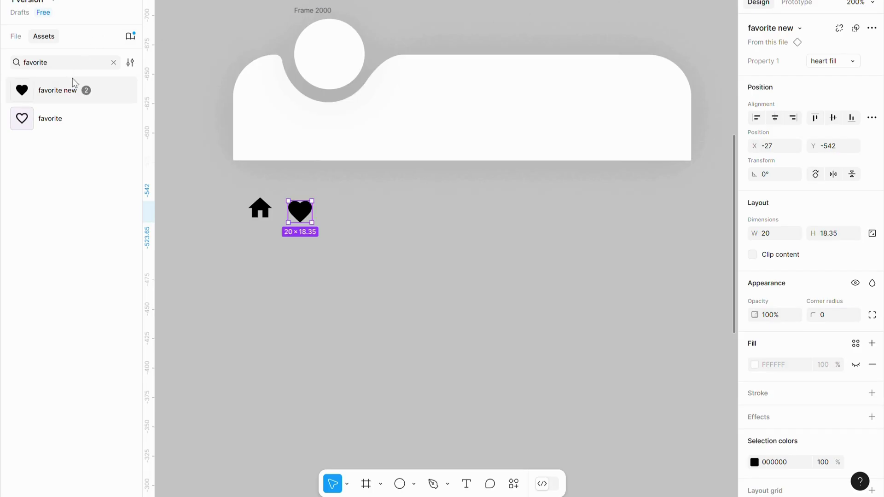
Step: Search the assets for "cart" and place an instance of "cart new" beside the heart icon
double_click(63, 63)
text(d)
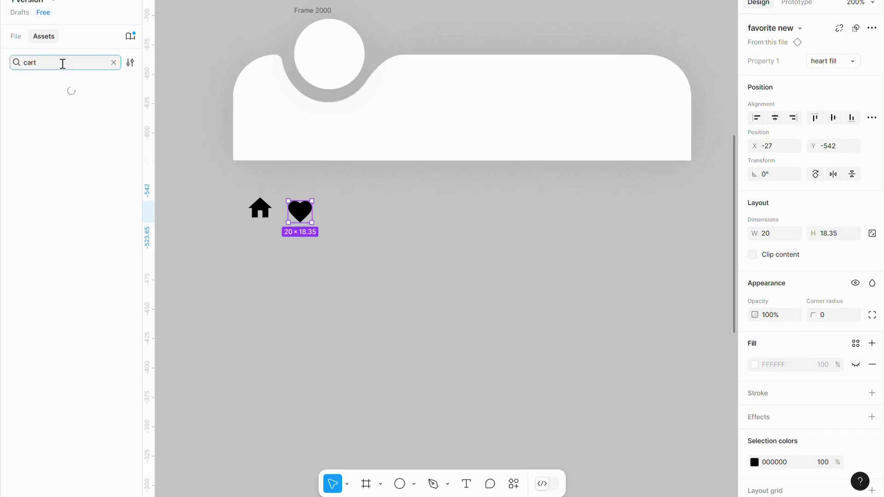
text(art)
drag(22, 90, 340, 213)
Step: Search the assets for "settings" and place an instance of "settings new" beside the cart icon
double_click(77, 64)
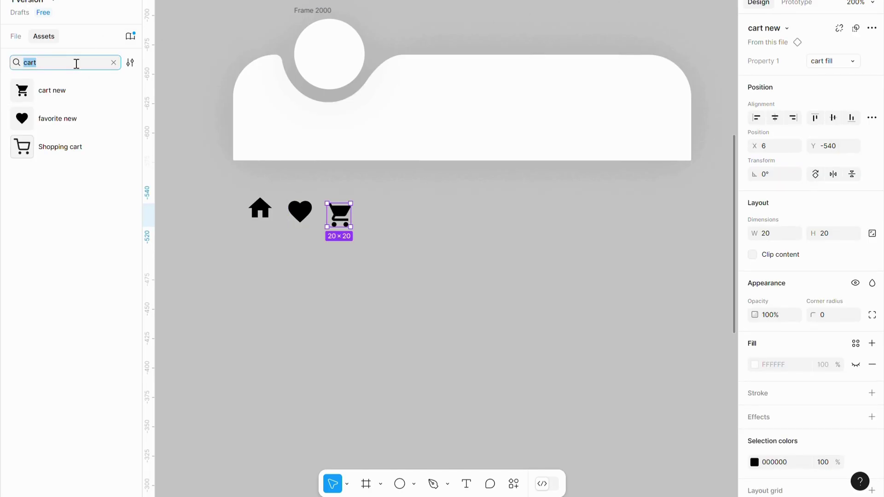
text(settings)
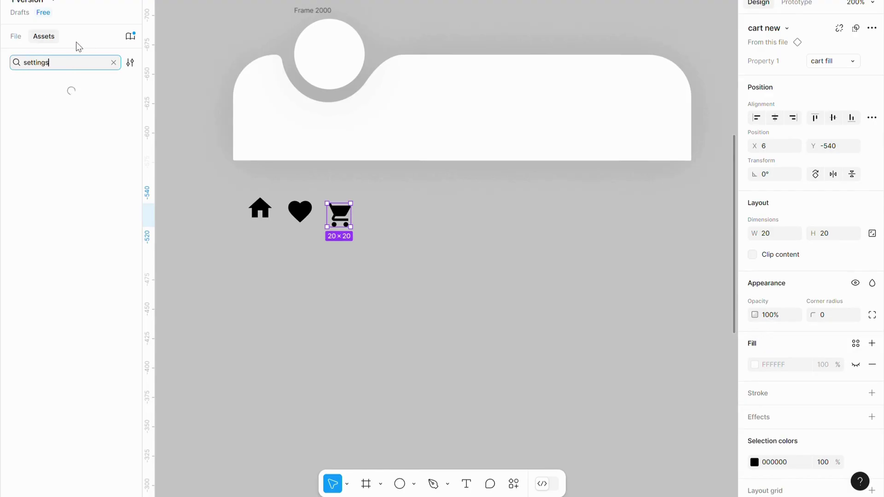
drag(22, 91, 382, 213)
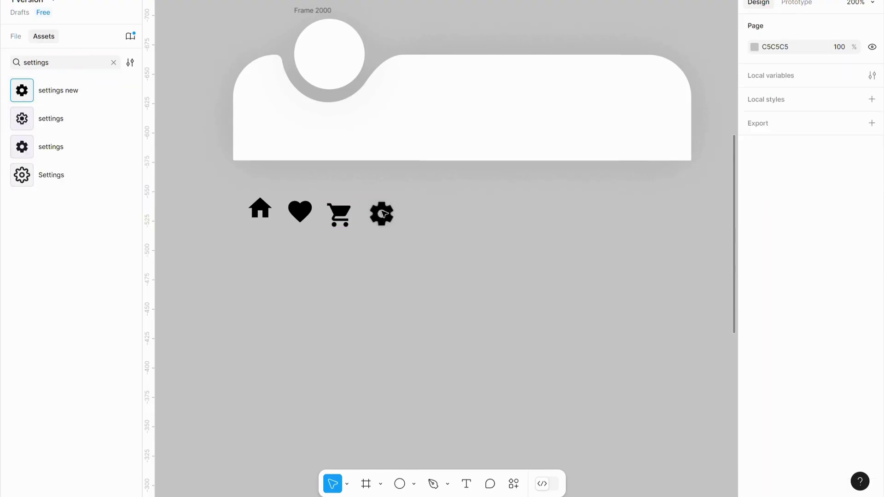
Step: Draw a frame below the row of icons and set its size to 72 by 70
click(367, 482)
drag(233, 274, 284, 304)
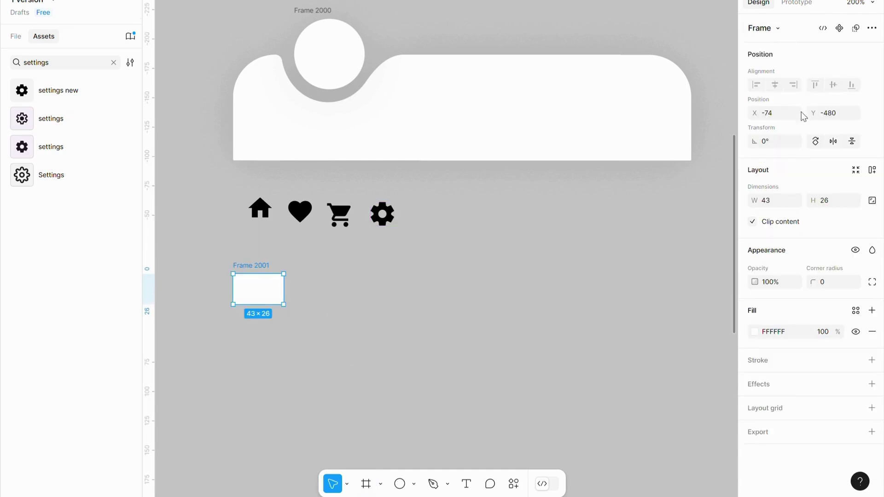
text(72)
click(825, 202)
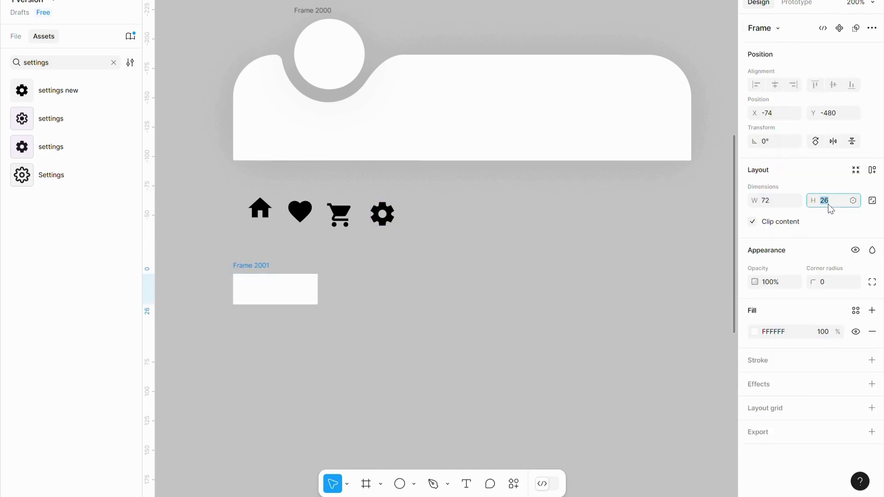
text(70)
click(668, 229)
Step: Move the new frame up under the icons, hide its fill and rename it "home"
drag(272, 293, 278, 274)
click(855, 332)
double_click(255, 236)
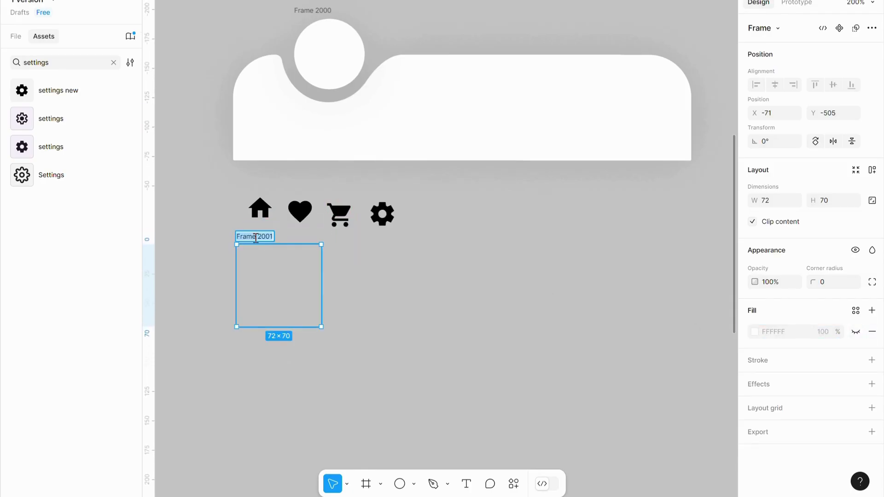
text(home)
Step: Center the home icon inside the "home" frame and duplicate the frame directly beside it with the name "favorite"
click(172, 197)
drag(260, 209, 279, 288)
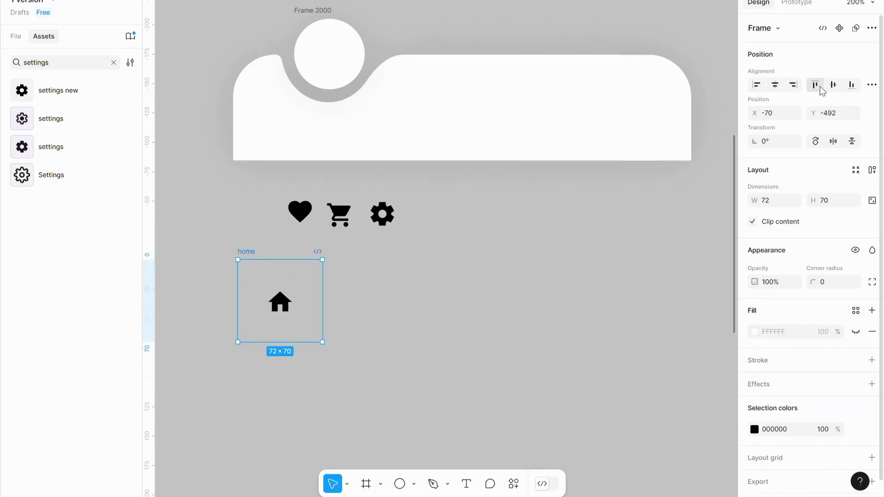
drag(256, 250, 345, 249)
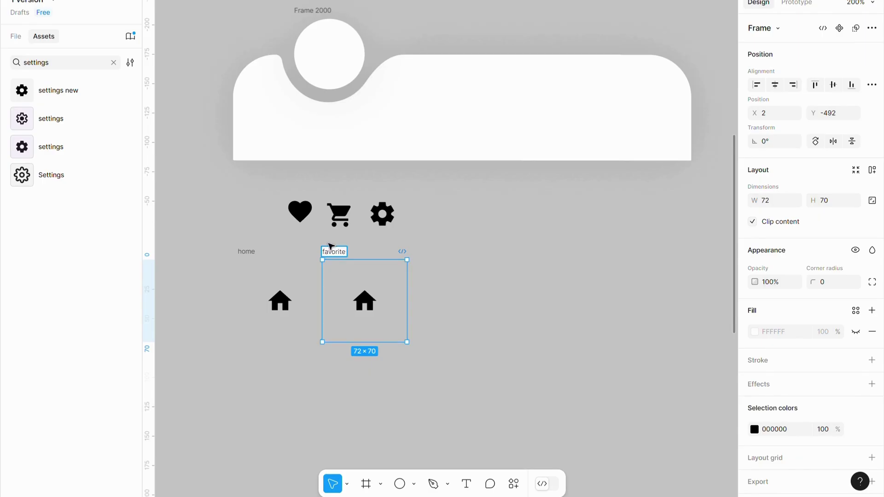
Step: Replace the home icon in the "favorite" frame with the "favorite new" instance and switch it to the "heart line" variant
click(306, 213)
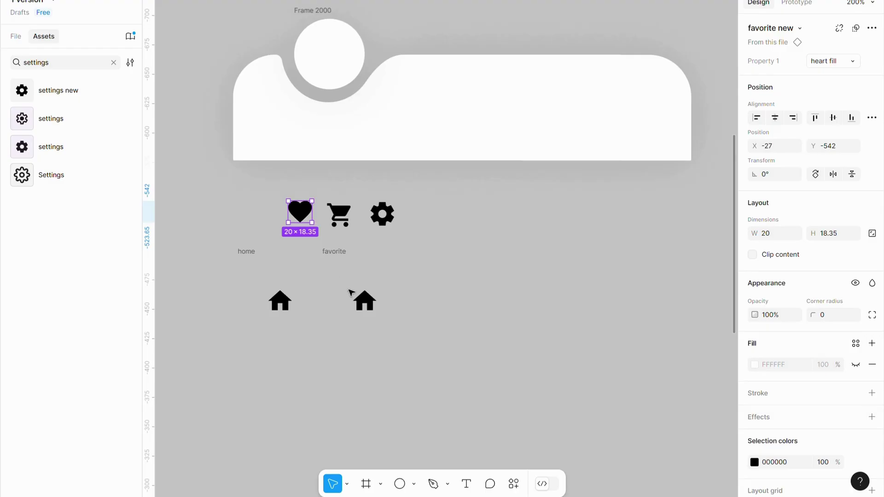
click(369, 300)
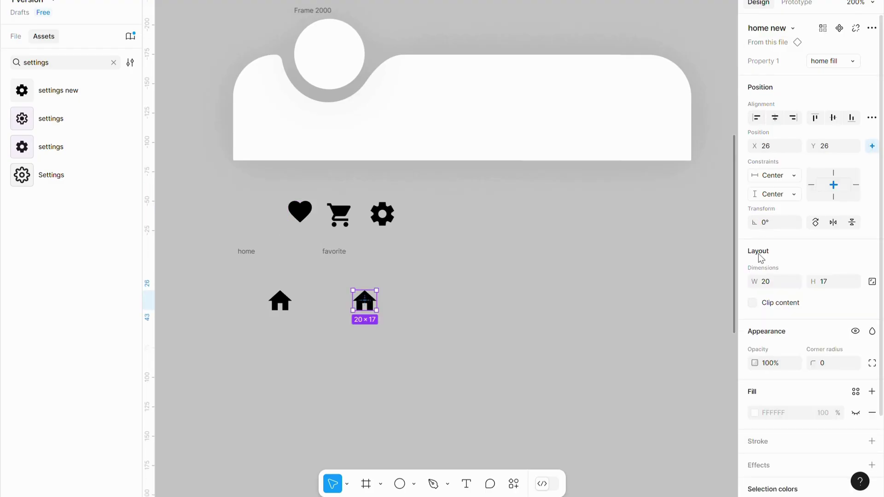
right_click(364, 304)
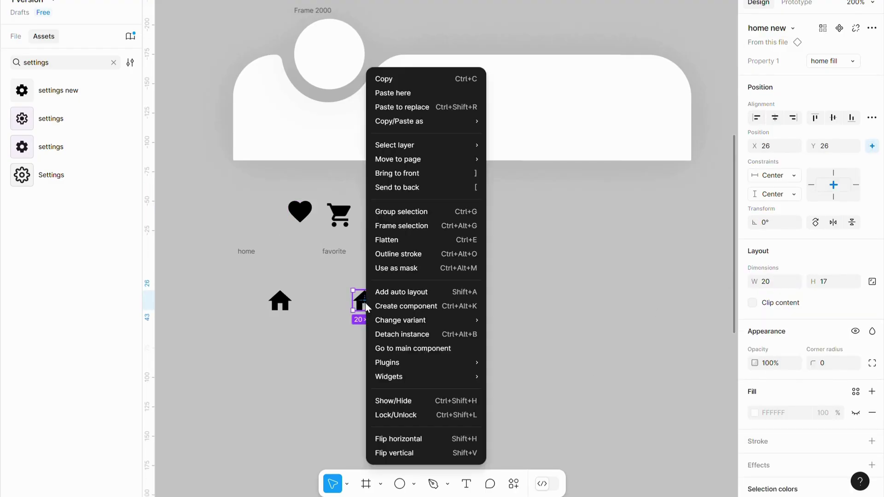
click(426, 108)
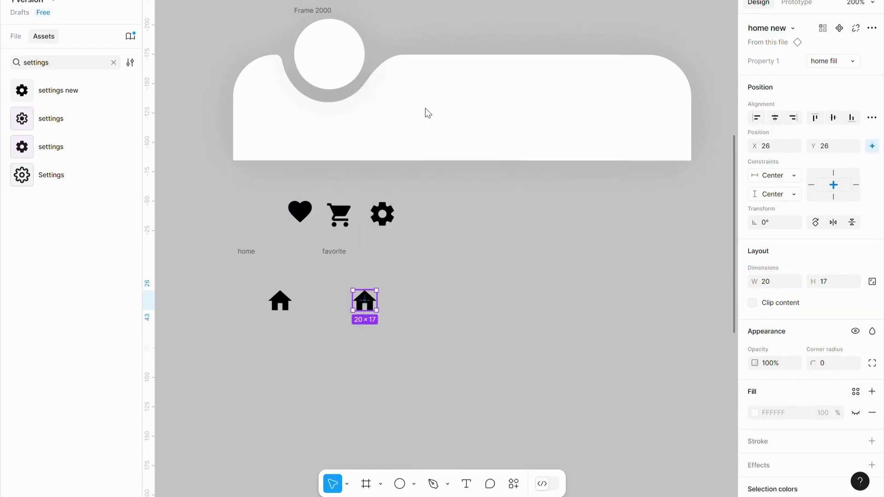
click(852, 61)
click(805, 78)
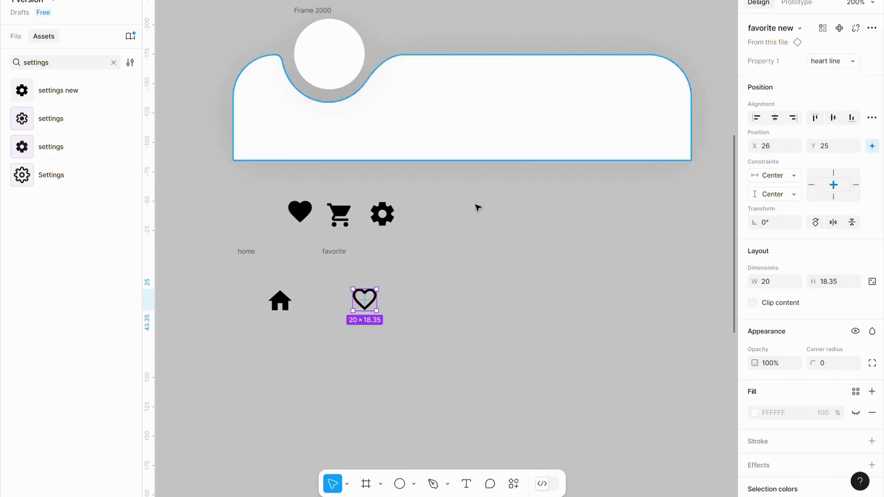
Step: Duplicate the "favorite" frame, place the copy directly beside it and rename it "Cart"
click(337, 256)
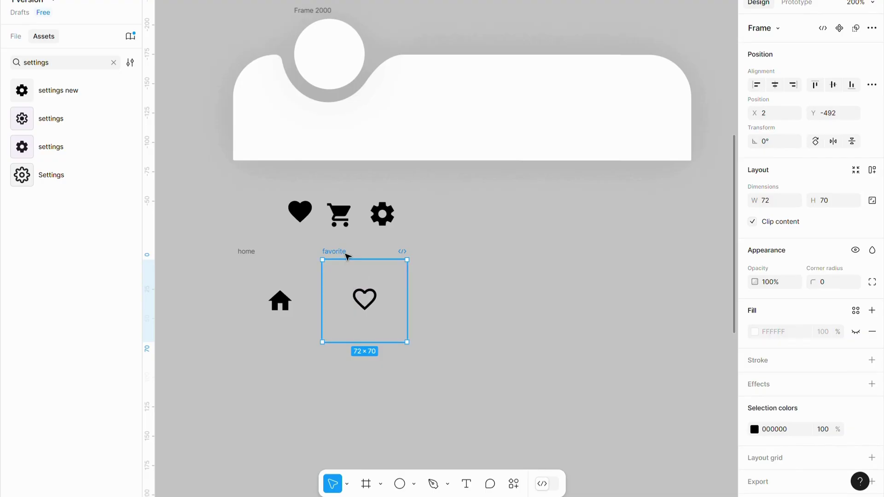
key(ctrl+d)
drag(464, 252, 419, 255)
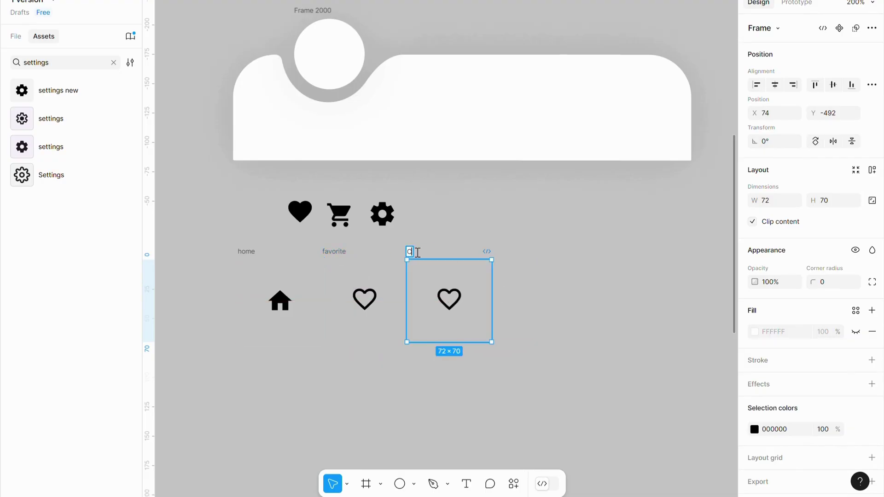
Step: Replace the heart in the "Cart" frame with the "cart new" instance and switch it to the "cart line" variant
click(338, 216)
key(ctrl+c)
right_click(440, 298)
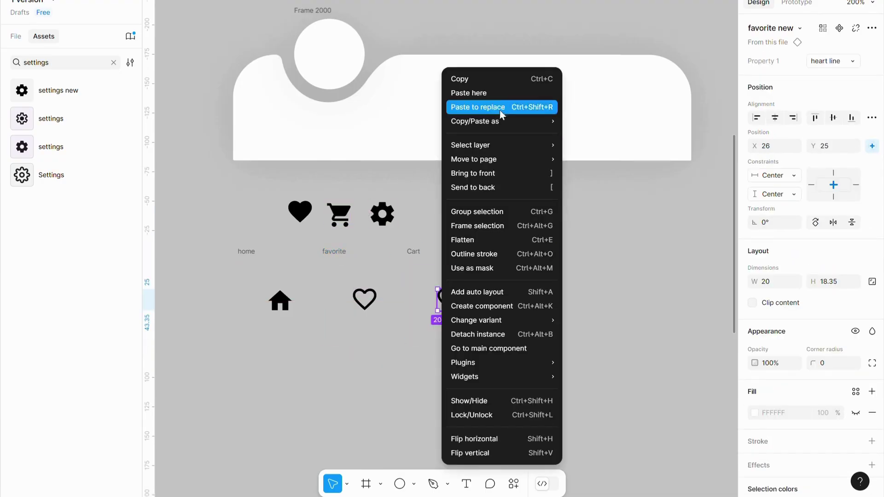
click(498, 109)
click(855, 62)
click(855, 61)
Step: Duplicate the "Cart" frame and place the copy directly beside it in the row
click(414, 253)
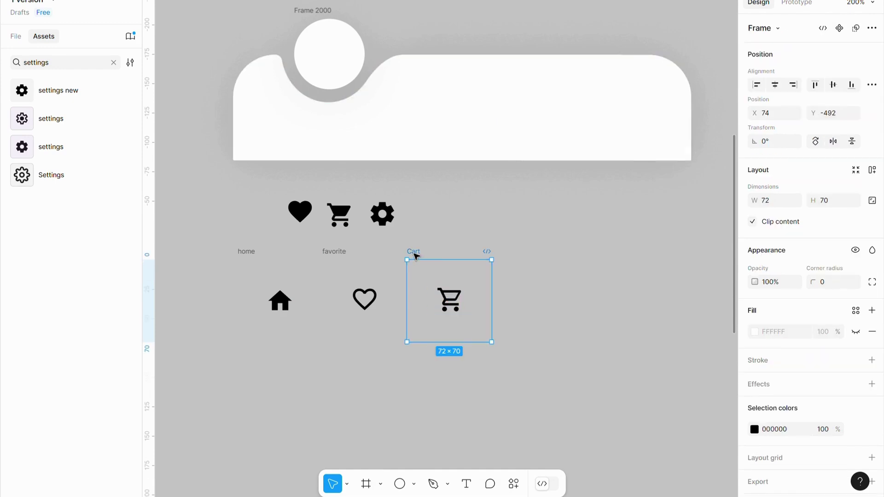
key(ctrl+d)
drag(546, 255, 499, 251)
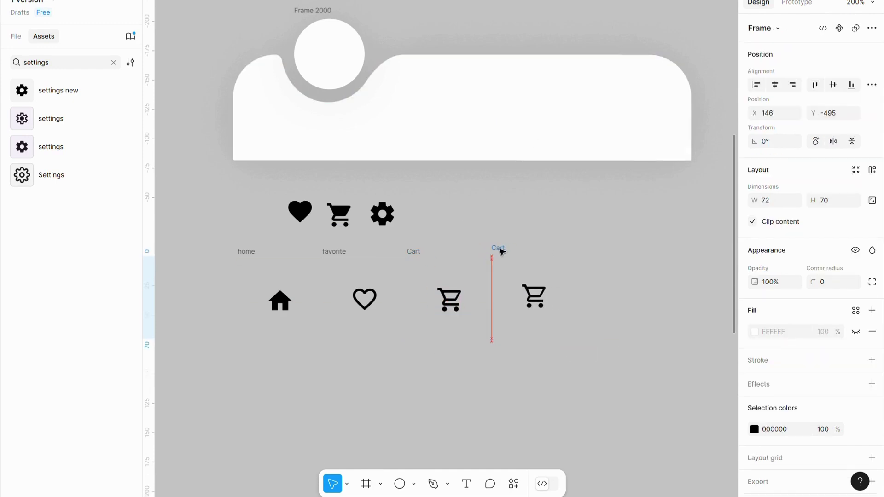
Step: Replace the cart icon in the duplicated frame with the "settings new" instance and rename the frame "Settings"
click(383, 214)
right_click(532, 300)
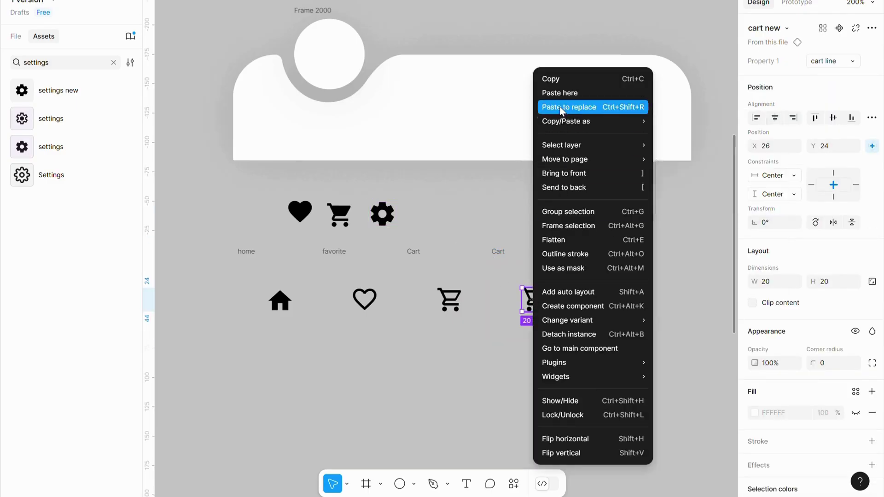
click(541, 107)
click(499, 251)
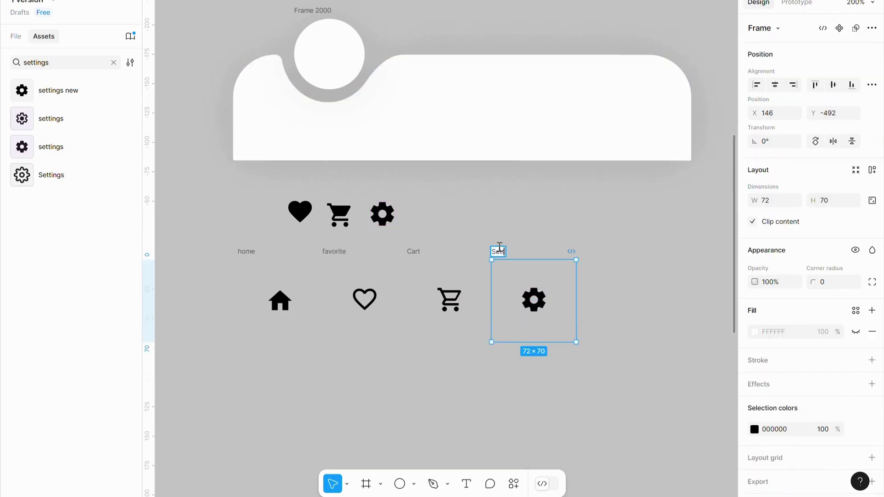
Step: Switch the gear in the "Settings" frame to "settings line" and delete the spare heart, cart and gear icons above the frames
click(535, 292)
click(828, 61)
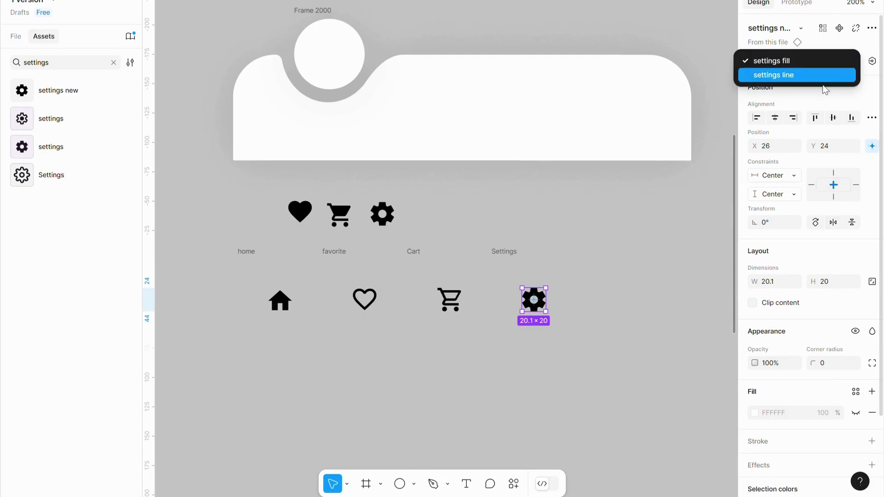
click(823, 87)
drag(204, 213, 419, 216)
key(Delete)
Step: Move the four icon frames together onto the navigation bar and nudge them up to about Y -657 to center them vertically
drag(196, 211, 578, 397)
drag(376, 293, 431, 119)
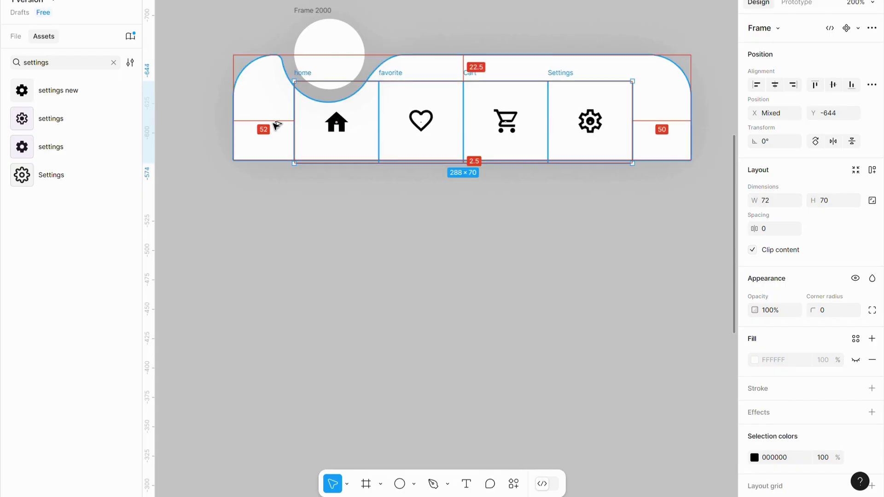
key(Up)
key(Up)
key(Up)
key(Up)
key(Up)
key(Up)
key(Up)
key(Up)
key(Up)
key(Up)
key(Up)
key(Up)
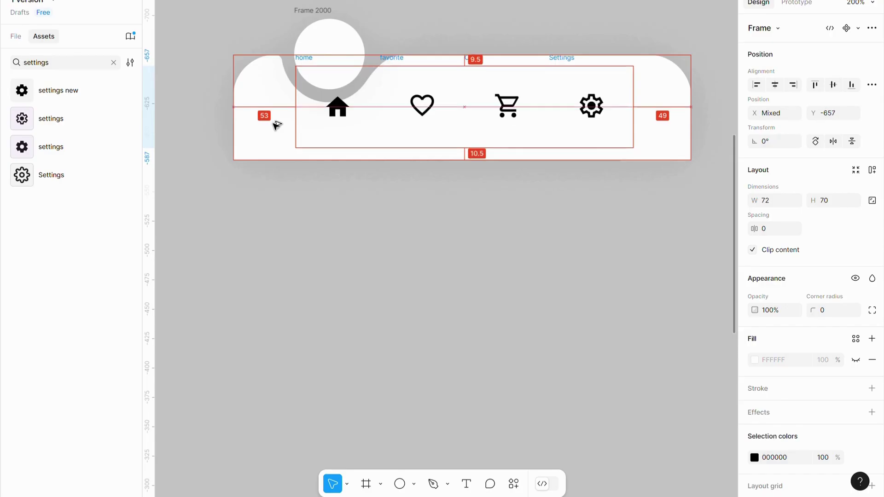
Step: Set the spacing between the four icon frames to 8 and nudge them left until they are centered horizontally on the bar
drag(755, 234, 760, 233)
key(alt)
key(Left)
key(Left)
key(Left)
key(Left)
key(Left)
key(Left)
key(Left)
key(Left)
key(Left)
key(Left)
key(Left)
key(Left)
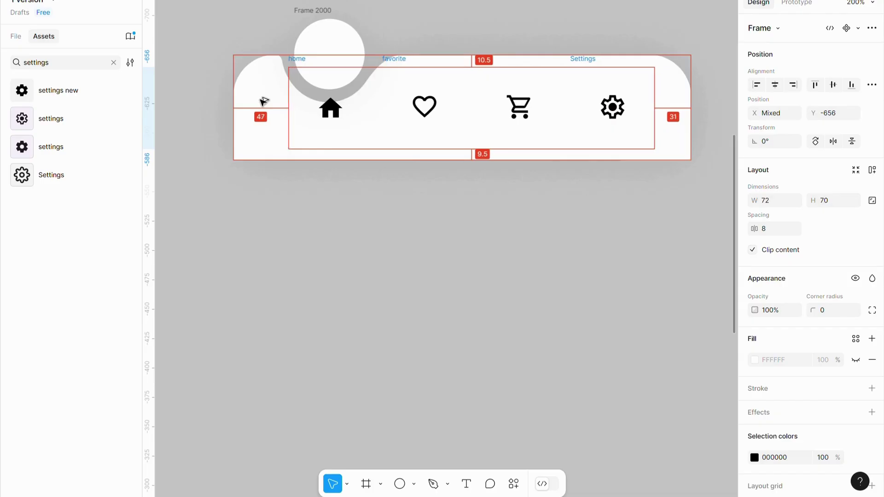
key(Left)
key(Left)
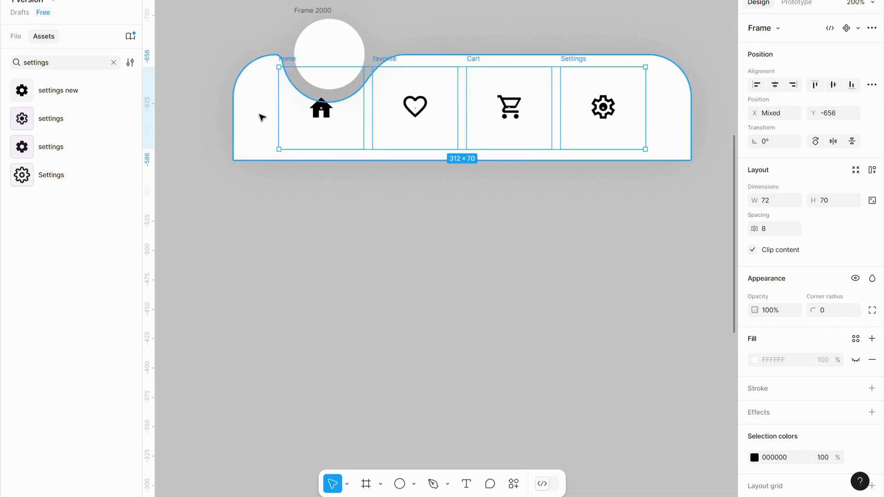
Step: Move the "home" frame up to about Y -701 so the home icon sits in the floating circle
click(286, 197)
click(288, 59)
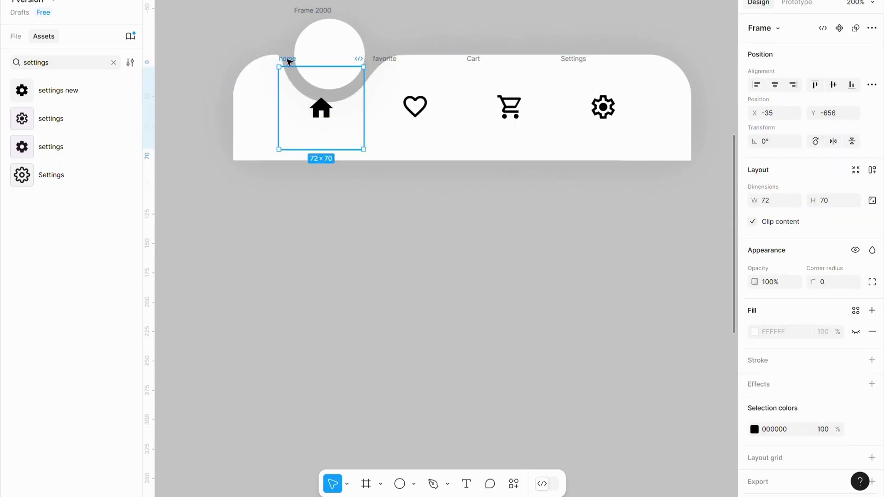
key(shift+Up)
key(shift+Up)
key(shift+Up)
key(shift+Up)
key(Up)
key(Up)
key(Up)
key(Up)
key(Up)
key(Up)
key(Up)
key(Up)
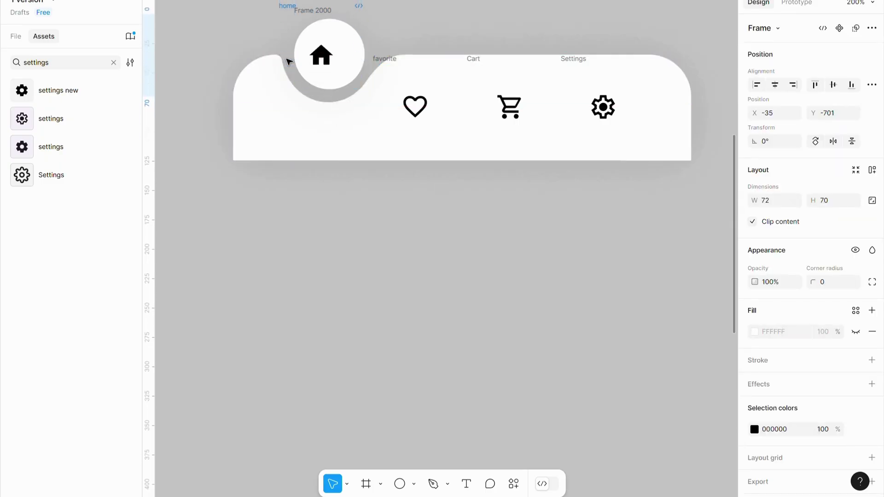
Step: Select "Ellipse 206" in the "bg" group together with "Frame 2000" and shift both left to center them on the home icon
key(alt+1)
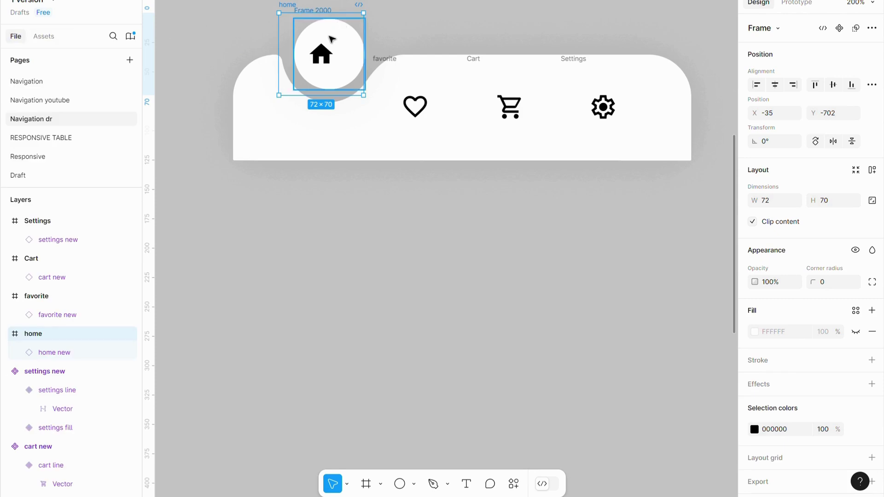
key(Escape)
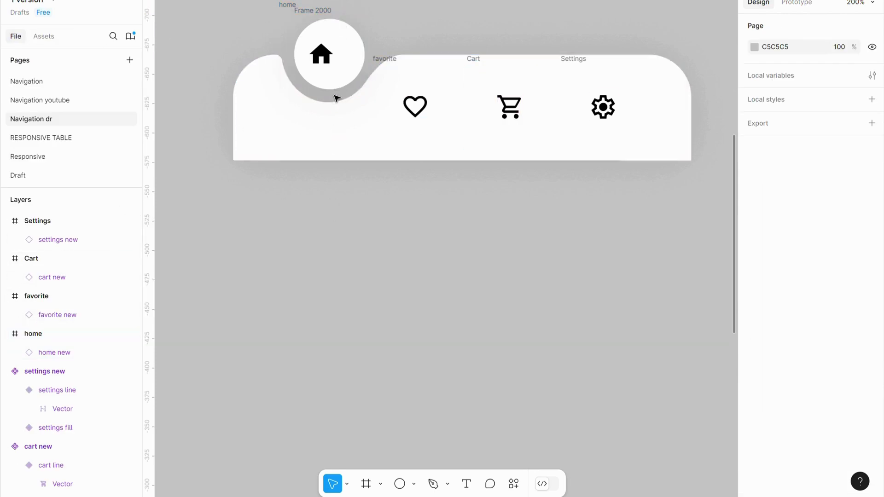
click(332, 89)
click(42, 454)
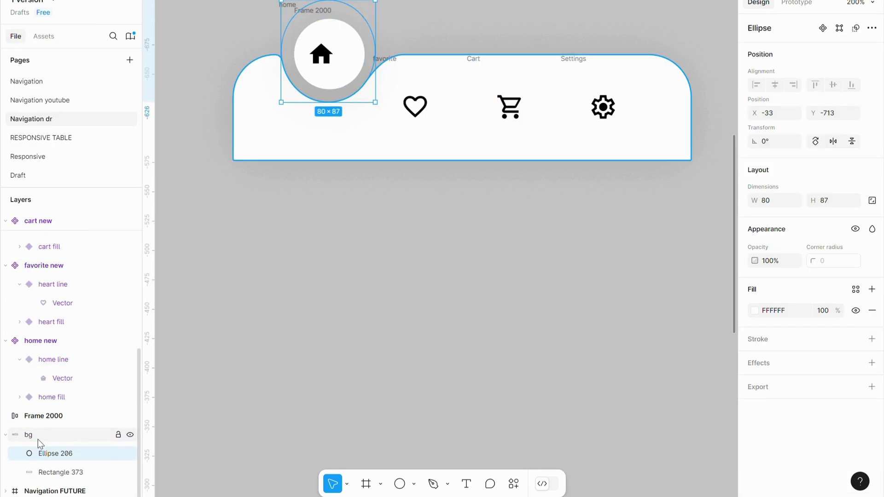
shift+click(320, 89)
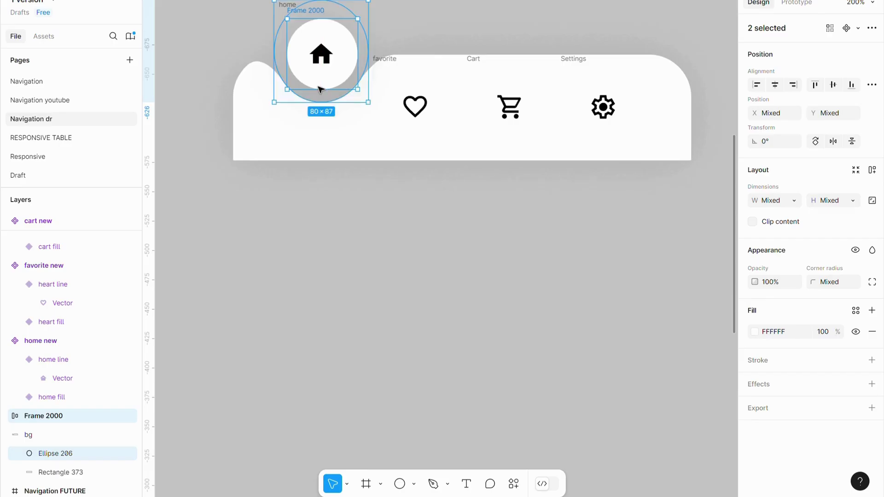
Step: Wrap the bar background, floating circle and four icon frames in one frame and rename it "Home"
click(350, 201)
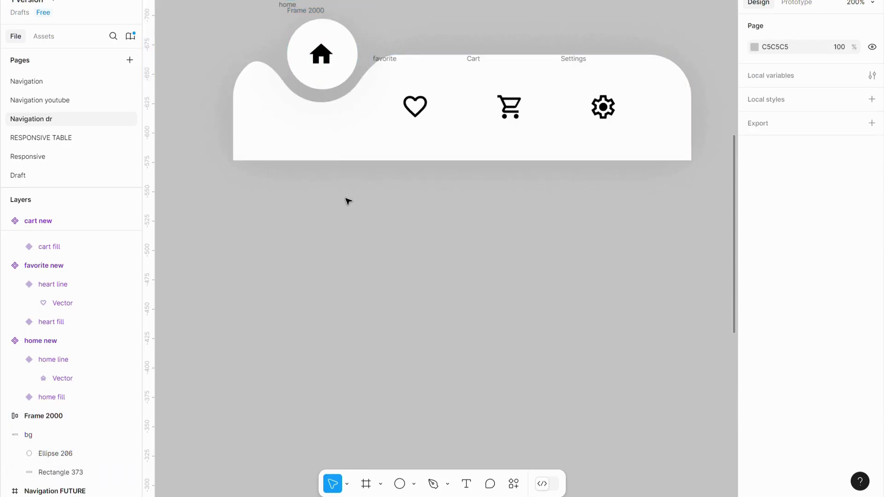
scroll(372, 1, up, 1)
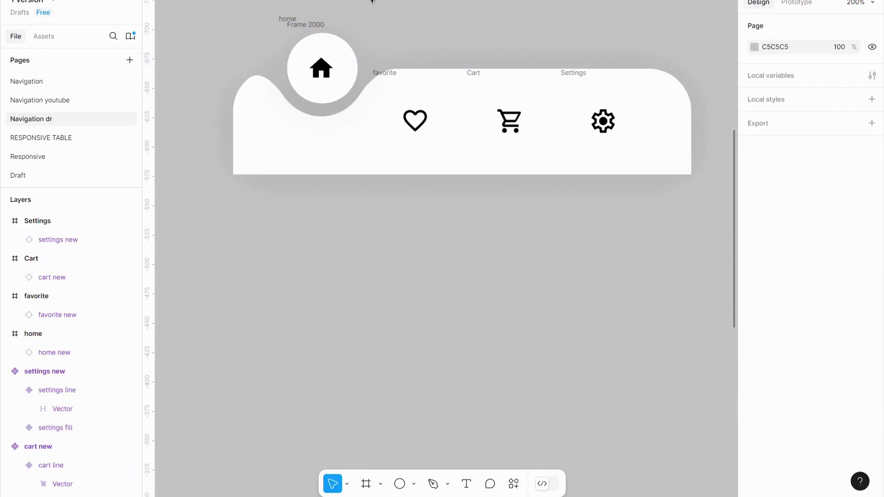
click(311, 26)
click(231, 23)
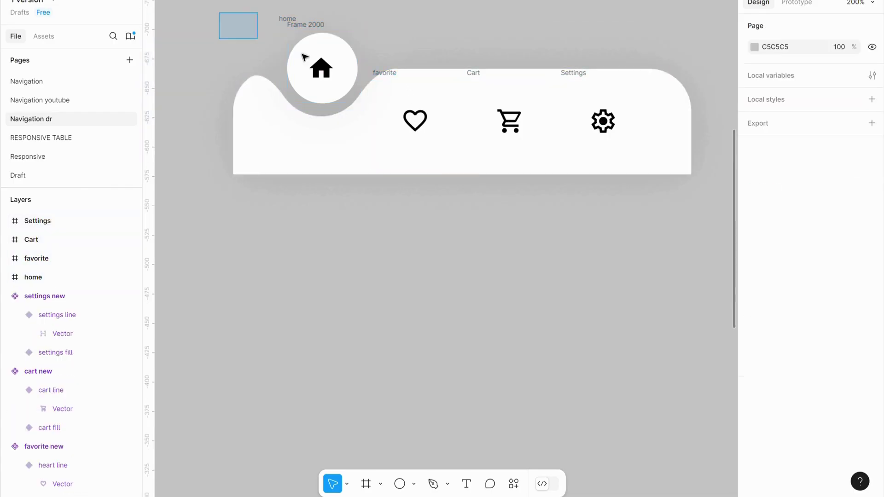
drag(304, 57, 708, 190)
right_click(419, 112)
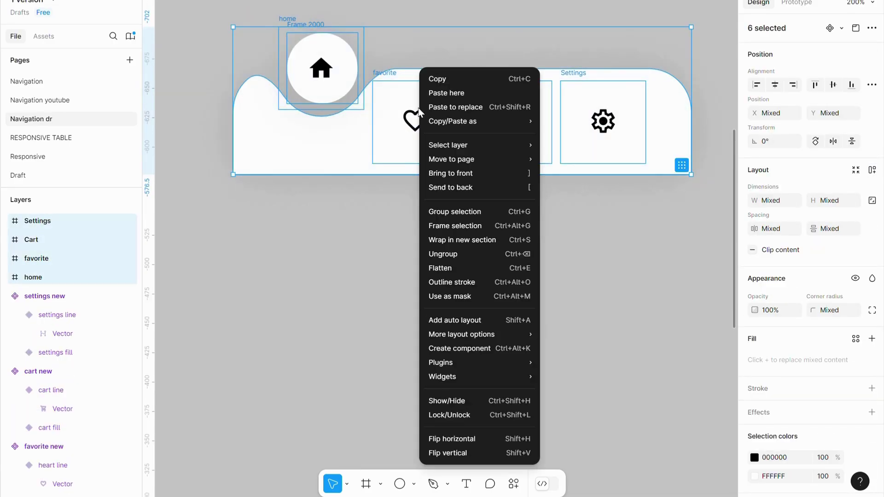
click(457, 224)
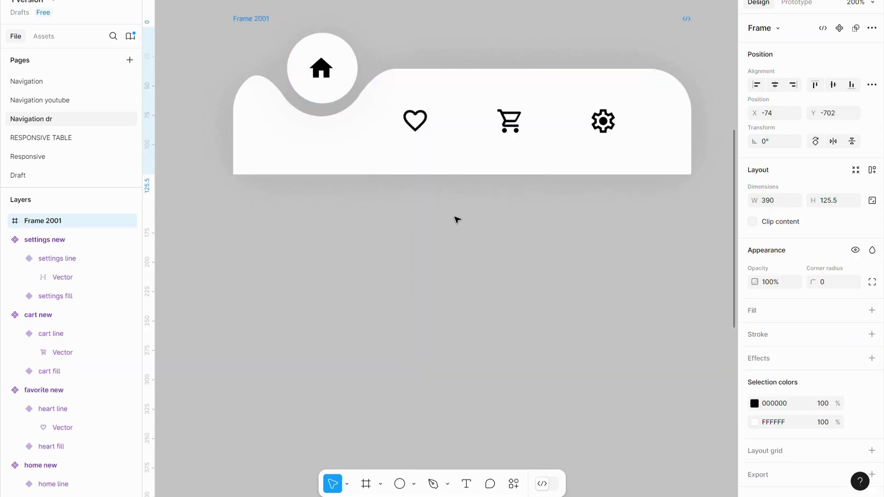
click(259, 19)
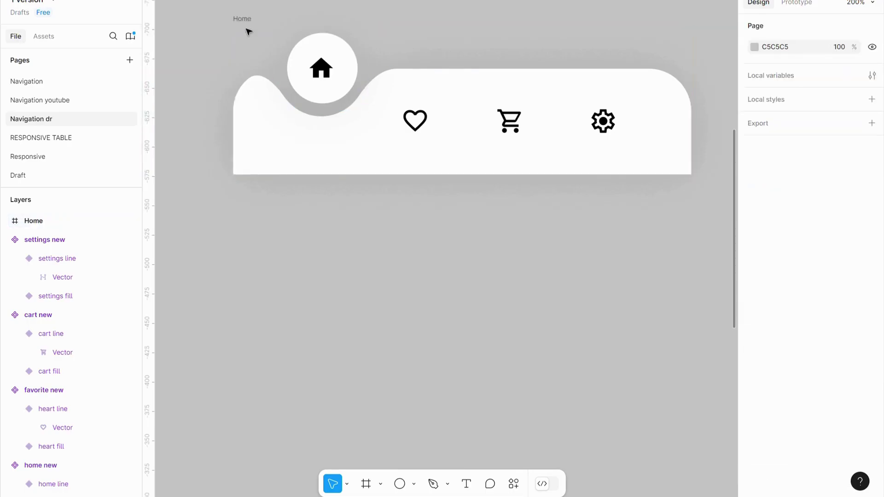
Step: Duplicate the "Home" frame below at Y -552 and shift the copy's "Circle" and "Ellipse 206" right to the heart icon
drag(250, 44, 246, 198)
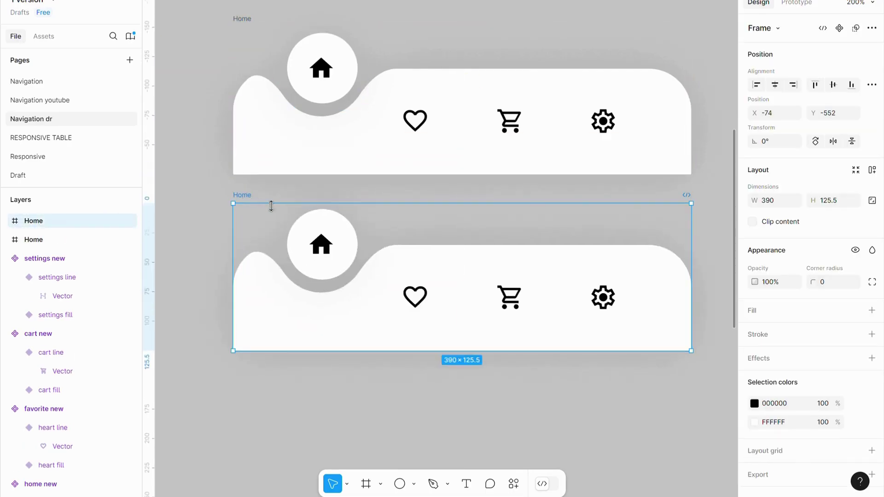
click(286, 260)
shift+click(65, 352)
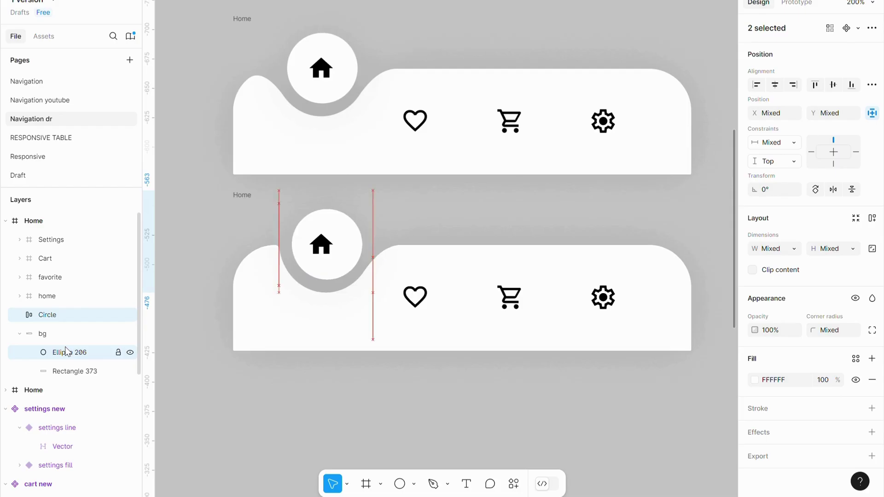
key(shift+Right)
key(shift+Right)
key(shift+Right)
key(shift+Right)
key(shift+Right)
key(shift+Right)
key(shift+Right)
key(shift+Right)
key(shift+Right)
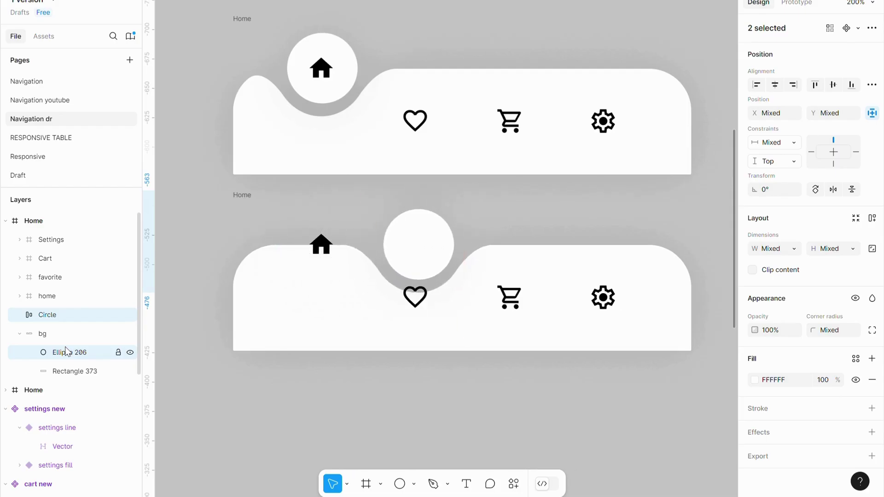
Step: Move the "home" icon frame in the second bar down to Y 46, level with the cart and settings icons
click(332, 243)
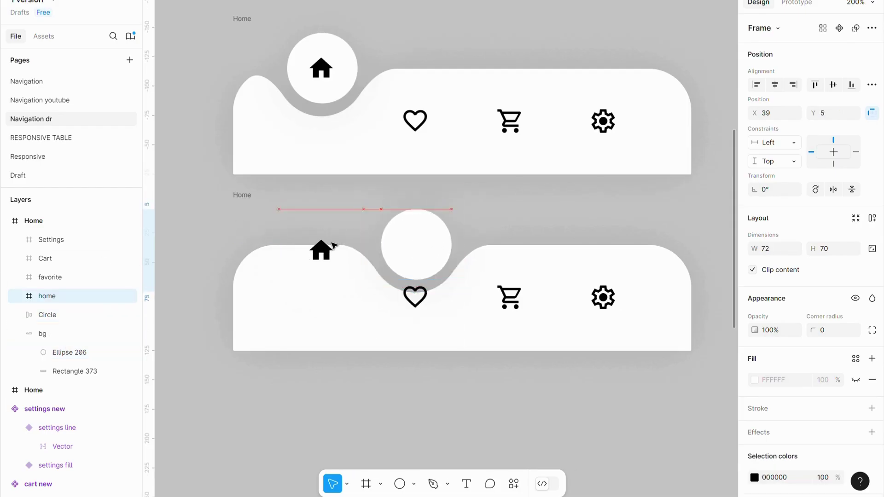
key(shift+Down)
key(shift+Down)
key(shift+Down)
key(Down)
key(Down)
key(Down)
key(Down)
key(Down)
key(Down)
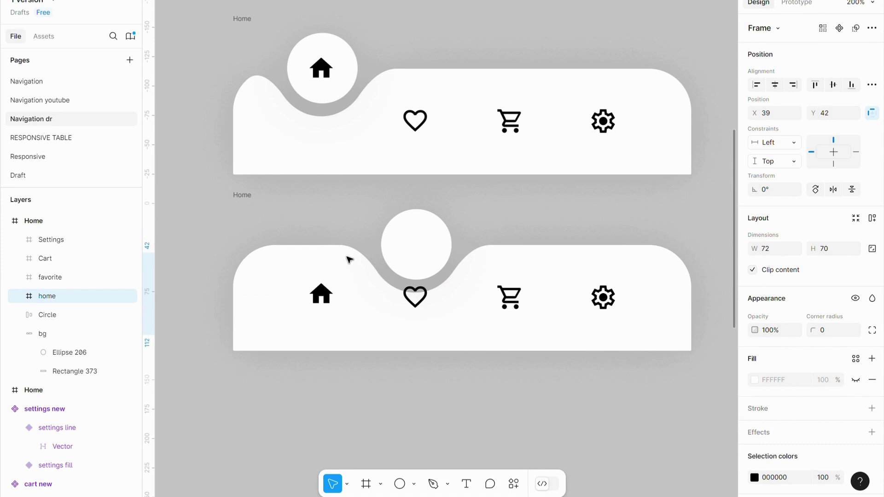
key(Down)
key(Down)
key(Down)
key(Down)
Step: Move the "favorite" frame in the second bar up to Y 1 so the heart sits in the floating circle
click(426, 300)
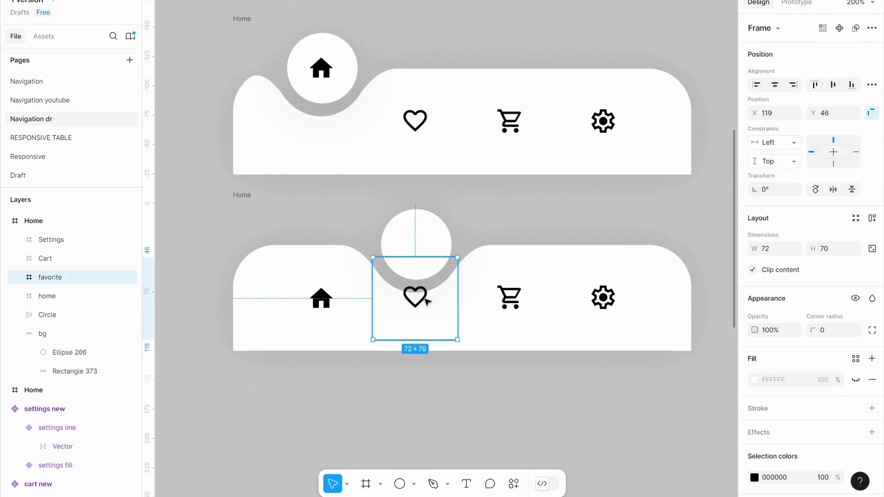
key(Up)
key(shift+Up)
key(shift+Up)
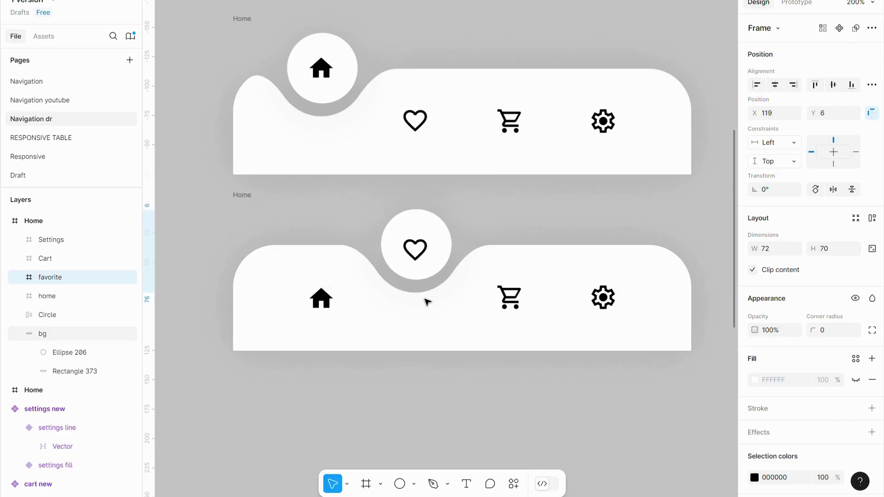
key(Up)
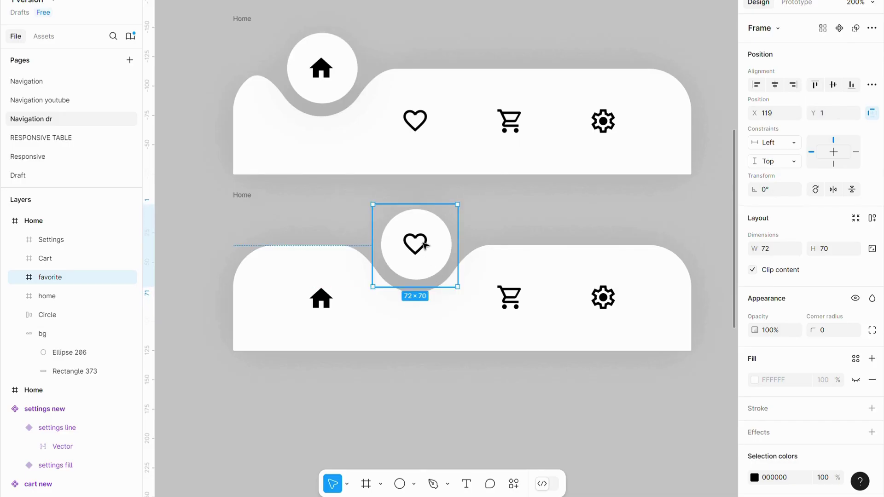
Step: Switch the second bar's heart instance to the "heart fill" variant and its home instance to "home line"
double_click(425, 246)
click(821, 63)
click(796, 45)
click(318, 306)
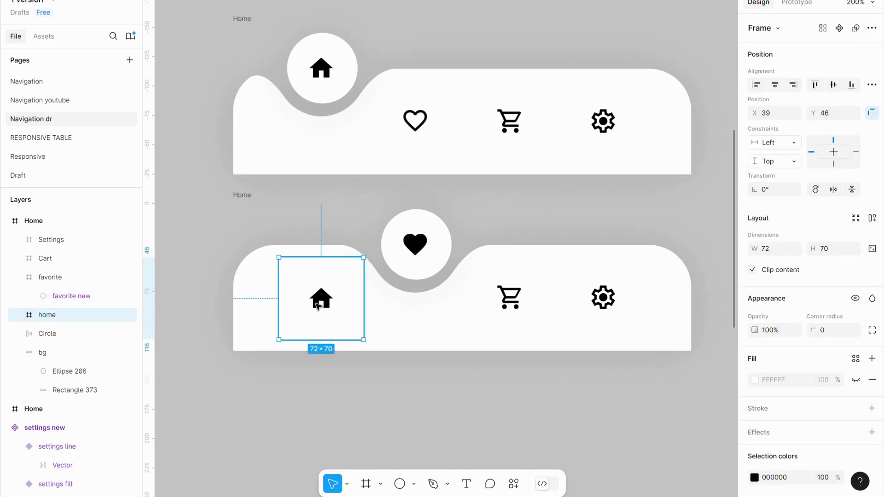
double_click(321, 305)
click(824, 59)
click(797, 76)
Step: Duplicate the second bar frame directly below itself at about Y -402
click(575, 156)
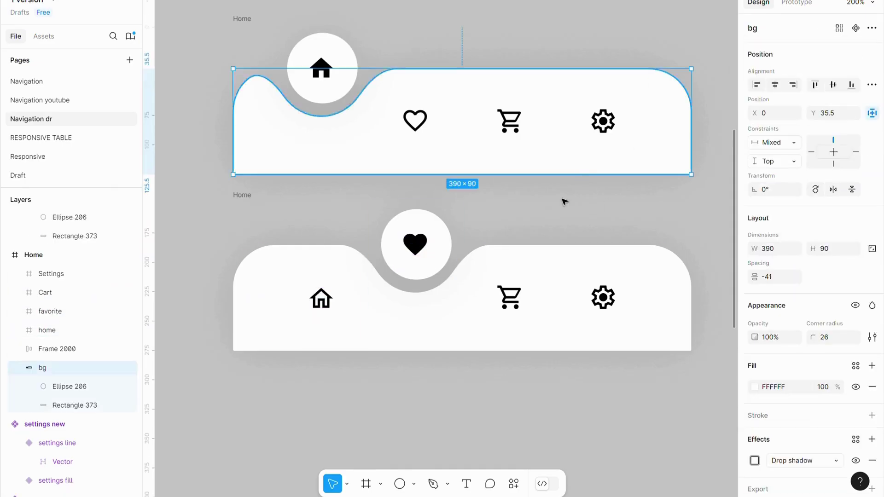
click(168, 212)
scroll(168, 212, down, 1)
click(241, 181)
alt+drag(240, 181, 238, 363)
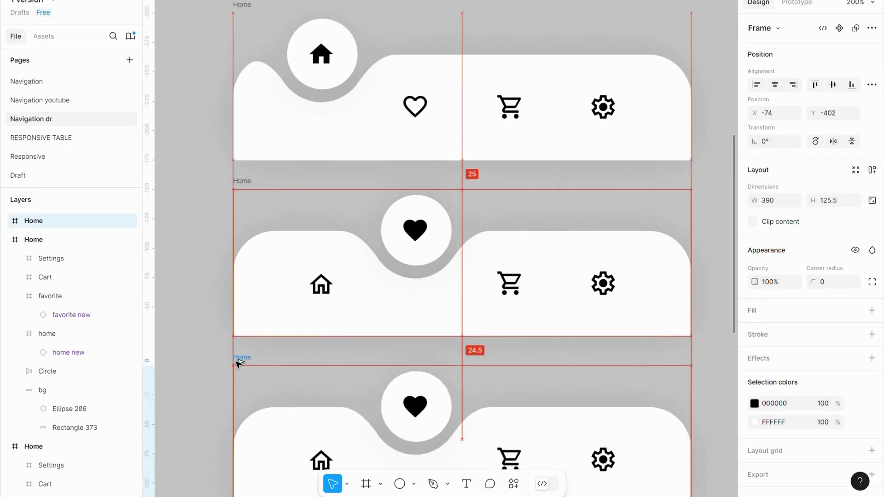
Step: Select "Ellipse 206" and "Circle" in the third bar and shift both right to center them on the cart icon
scroll(411, 282, down, 5)
click(415, 276)
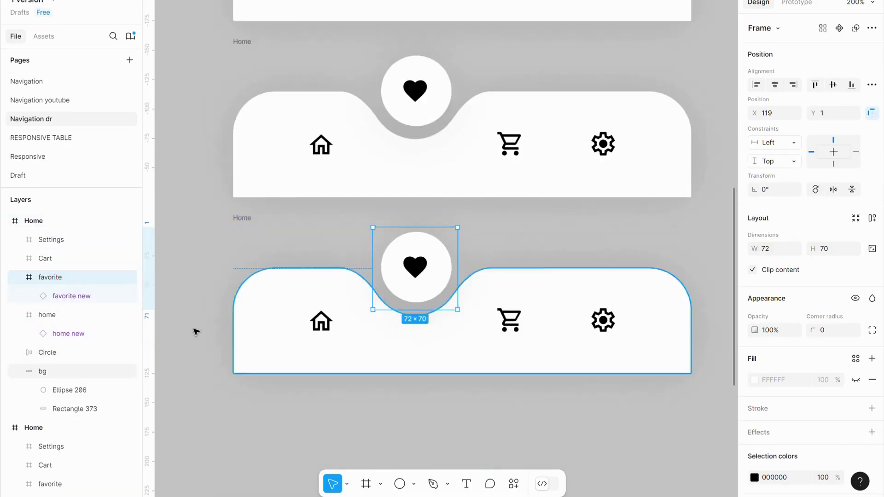
click(57, 377)
click(61, 388)
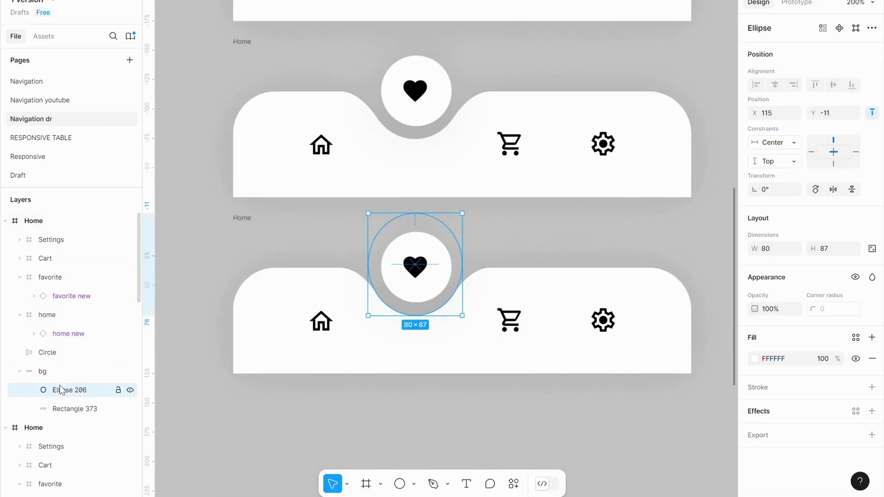
shift+click(55, 354)
key(shift+Right)
key(shift+Right)
key(shift+Right)
key(shift+Right)
key(shift+Right)
key(shift+Right)
key(shift+Right)
key(shift+Right)
key(shift+Right)
key(shift+Right)
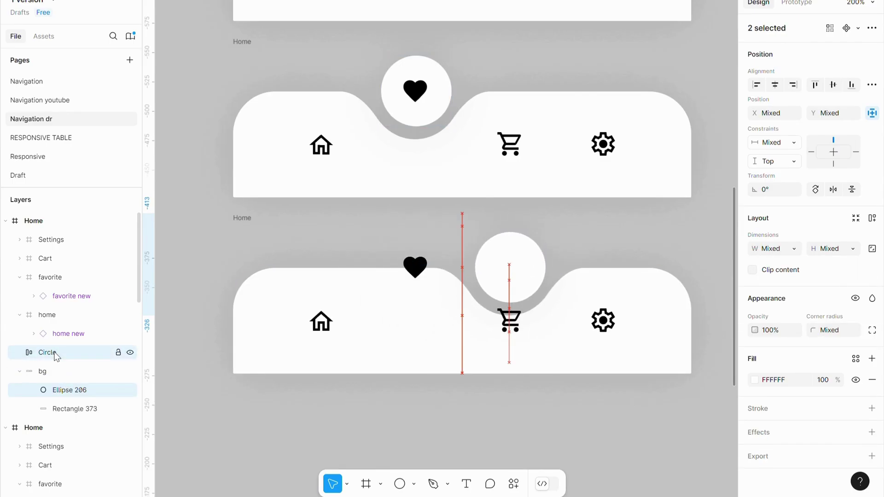
Step: Move the "favorite" frame in the third bar down to Y 46, in line with the home icon
click(415, 267)
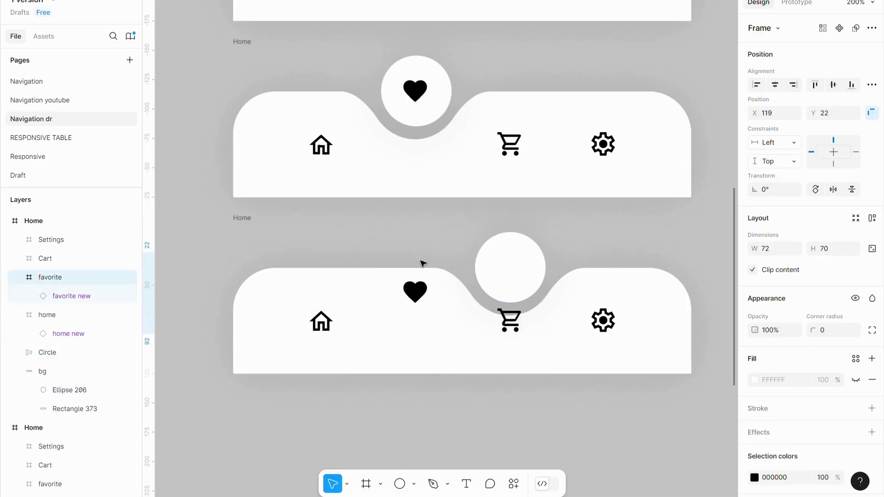
key(shift+Down)
key(shift+Down)
key(Down)
key(Down)
key(Down)
key(Down)
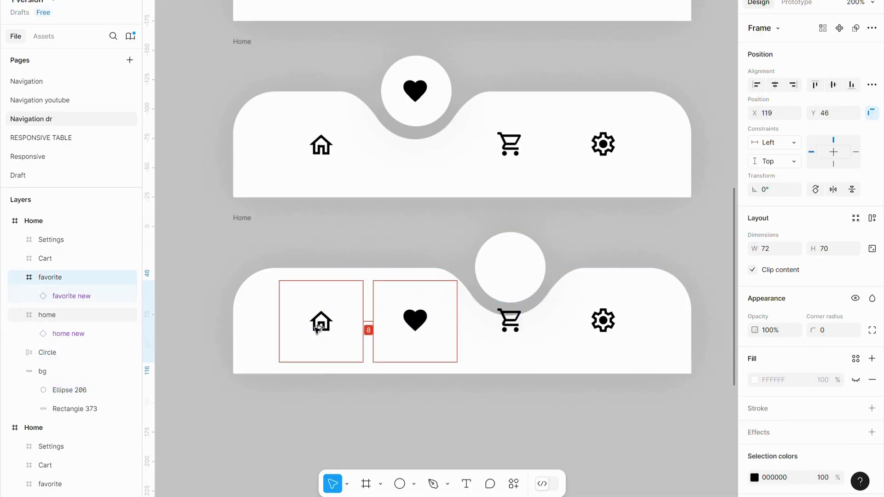
Step: Move the "Cart" frame in the third bar up to Y 2 so the cart sits in the floating circle
click(516, 326)
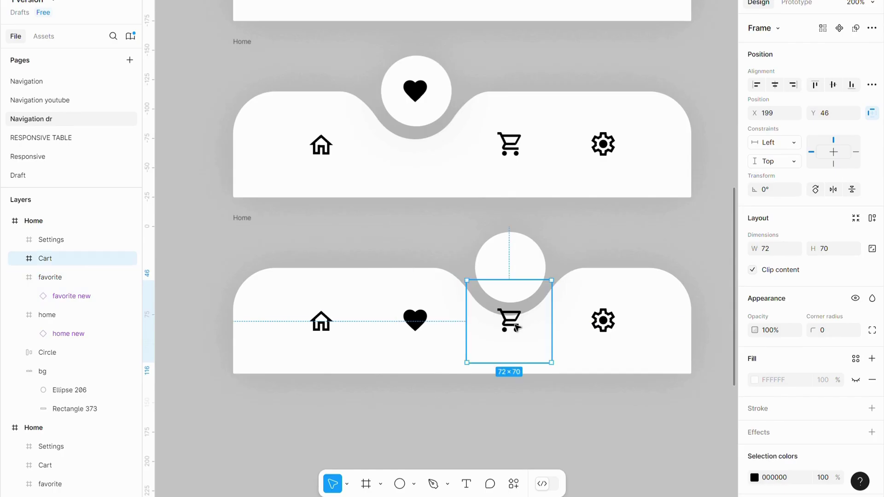
key(shift+Up)
key(shift+Up)
key(shift+Up)
key(shift+Up)
key(Up)
key(Up)
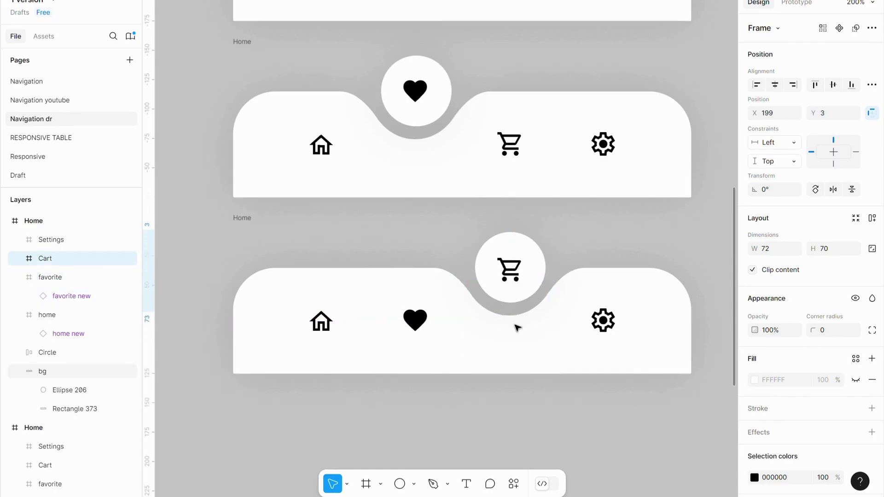
key(Up)
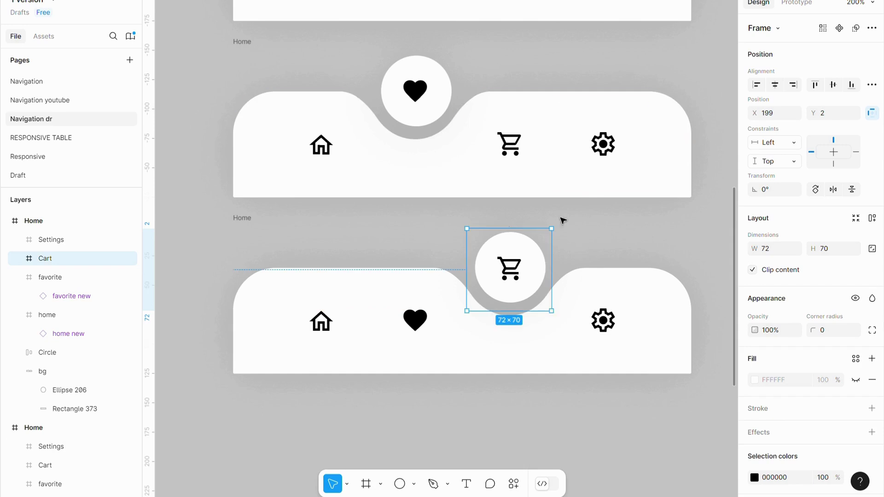
Step: Switch the third bar's cart instance to the "cart fill" variant and its heart instance to "heart line"
double_click(511, 258)
click(833, 61)
click(416, 322)
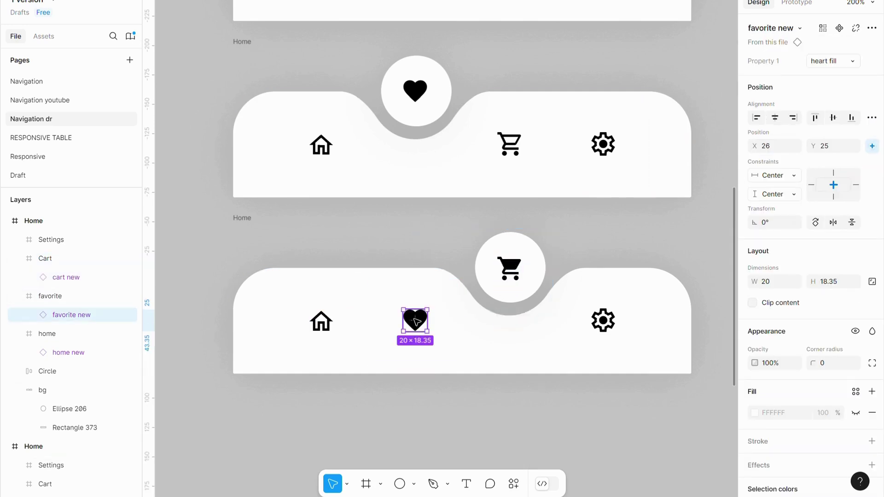
click(833, 60)
click(790, 74)
Step: Duplicate the third bar frame directly below itself at about Y -256
click(663, 191)
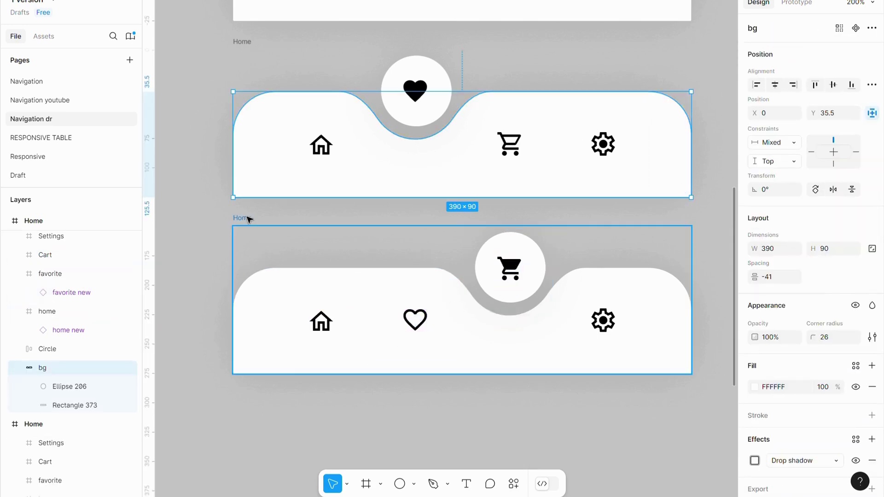
drag(249, 219, 246, 389)
scroll(493, 194, down, 4)
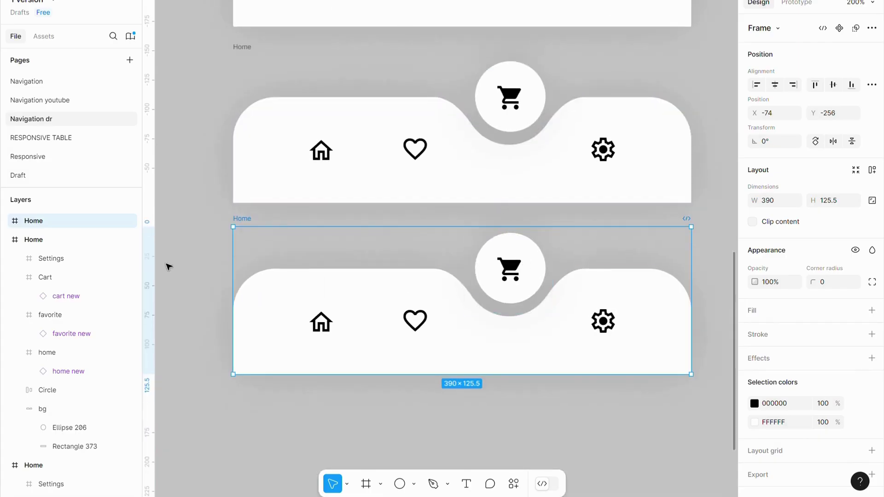
Step: Select "Ellipse 206" and "Circle" in the fourth bar and shift both right to center them on the settings icon
click(69, 427)
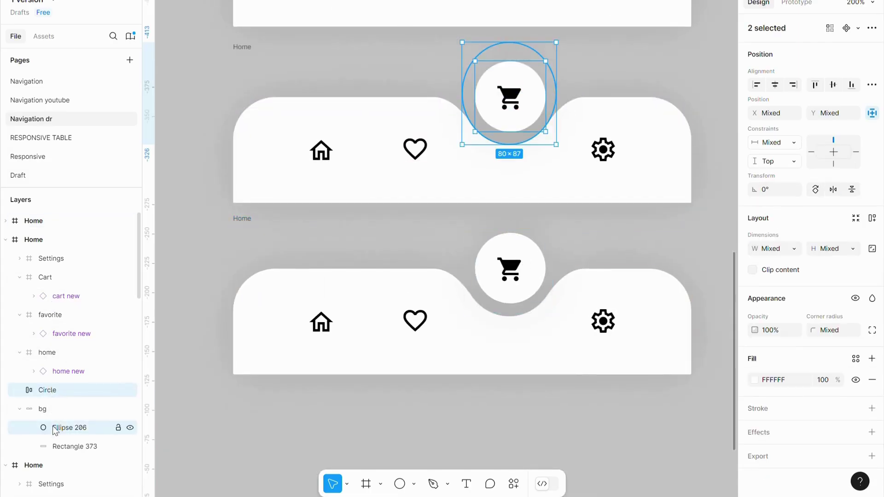
click(242, 218)
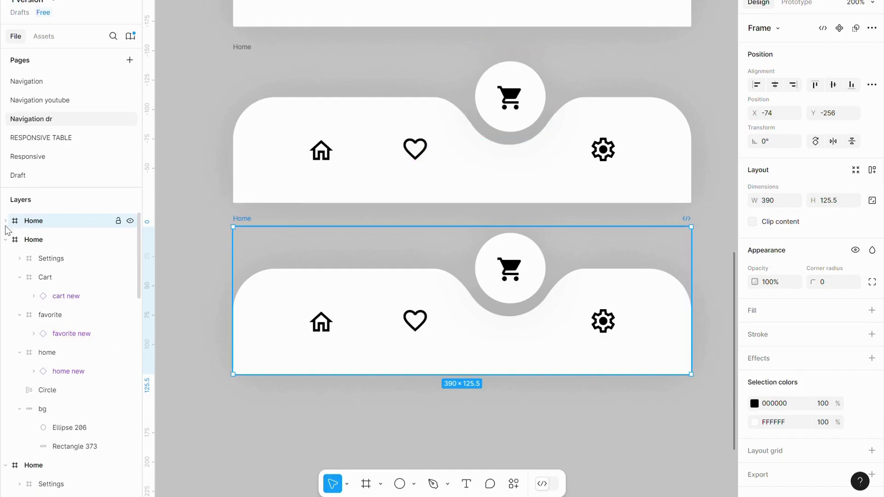
scroll(69, 368, down, 1)
click(60, 408)
shift+click(50, 371)
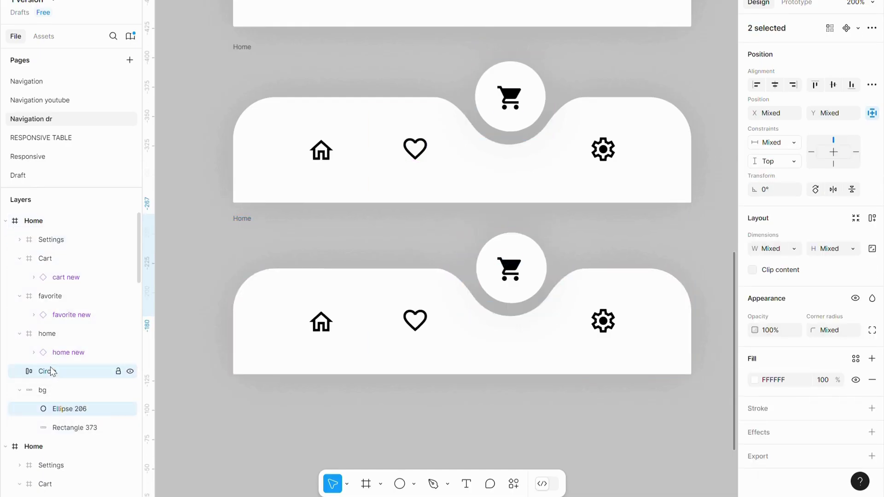
key(shift+Right)
key(shift+Right)
key(shift+Right)
key(shift+Right)
key(shift+Right)
key(shift+Right)
key(shift+Right)
key(shift+Right)
key(shift+Right)
key(shift+Right)
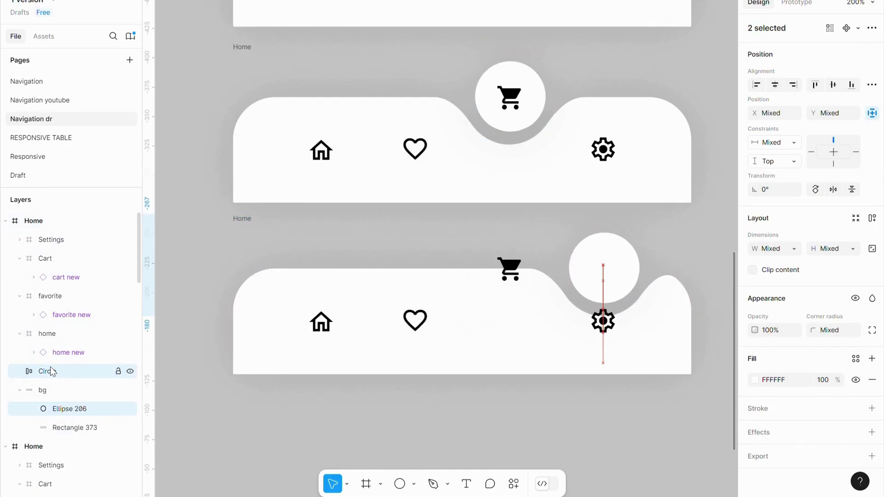
Step: Move the "Cart" frame in the fourth bar down to Y 46, in line with the home and heart icons
click(483, 295)
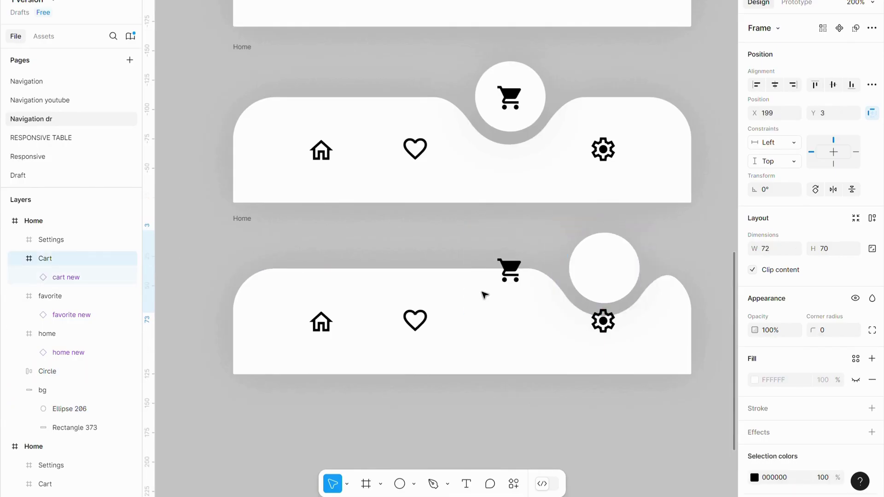
key(Down)
key(Down)
key(Down)
key(Down)
key(Down)
key(Down)
key(Down)
key(Down)
key(Down)
key(Down)
key(Down)
key(Down)
key(Down)
key(Down)
key(Down)
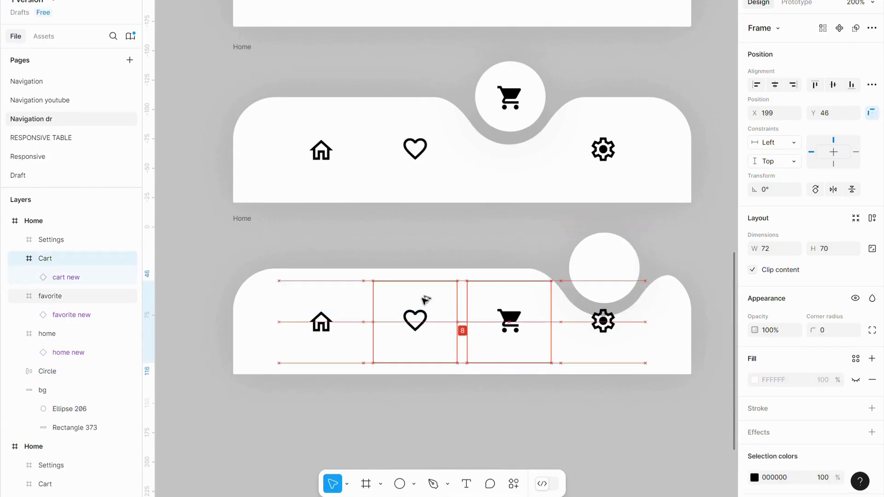
Step: Move the "Settings" frame in the fourth bar up until its icon is centered inside the floating circle
click(617, 322)
key(shift+Up)
key(shift+Up)
key(shift+Up)
key(shift+Up)
key(Up)
key(Up)
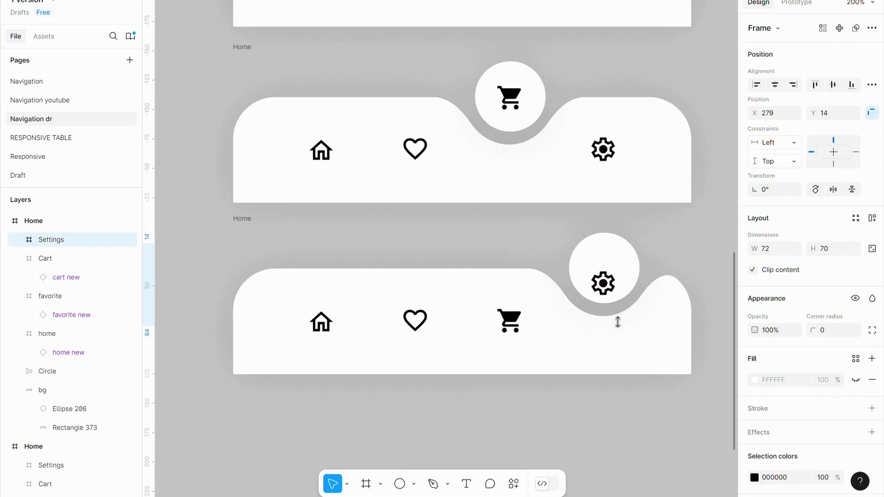
Step: Switch the fourth bar's settings instance to the "settings fill" variant and its cart instance to "cart line"
double_click(604, 269)
click(834, 61)
click(809, 49)
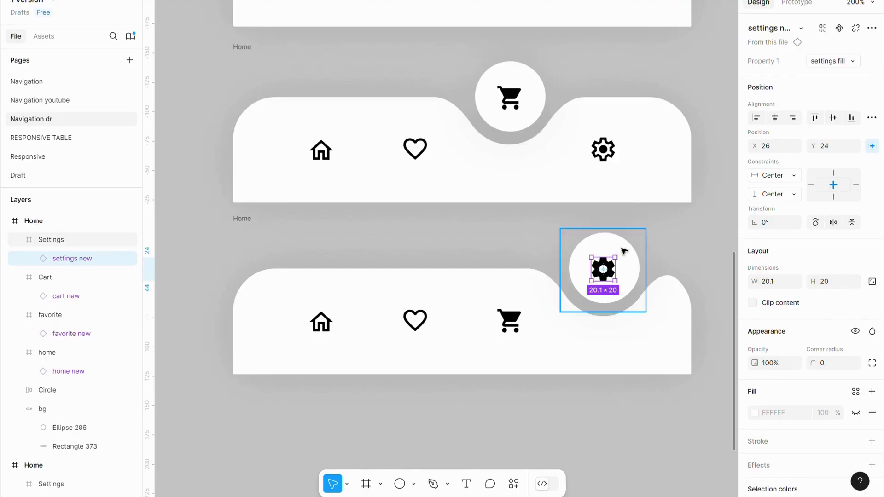
double_click(510, 322)
click(850, 62)
click(767, 74)
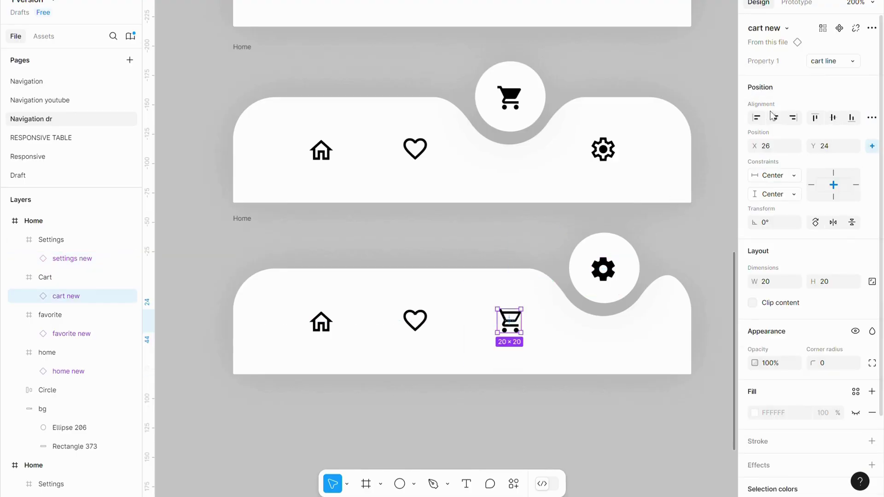
Step: Turn the topmost "Home" bar frame, the one with the active home icon, into a component
click(689, 225)
scroll(607, 251, up, 5)
click(608, 252)
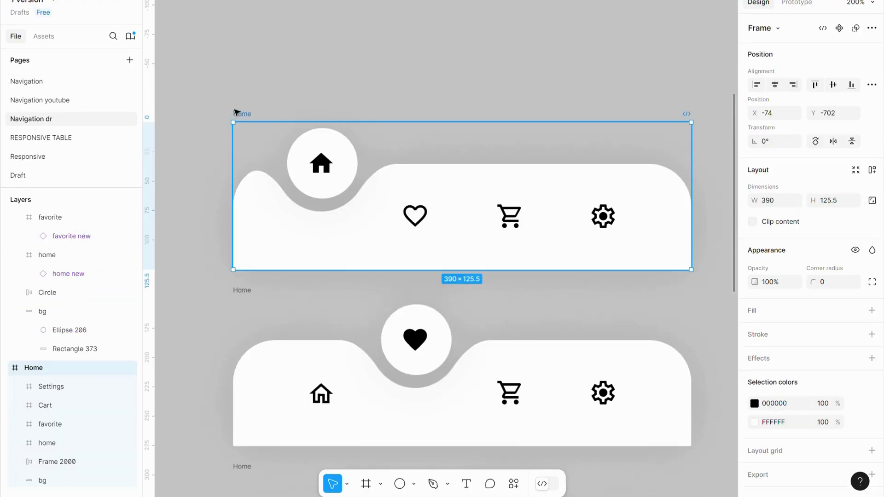
key(shift+0)
scroll(650, 63, down, 3)
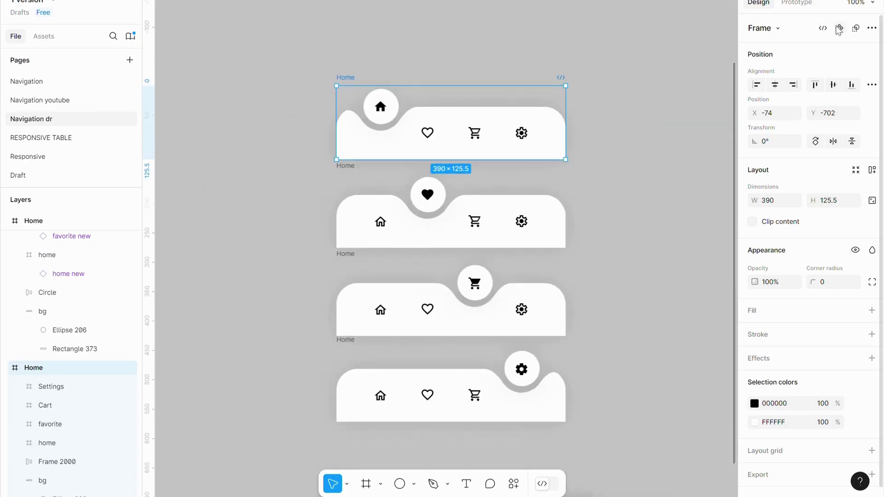
click(840, 28)
Step: Turn the second bar frame into a component and rename it "Favorite"
key(Tab)
click(839, 28)
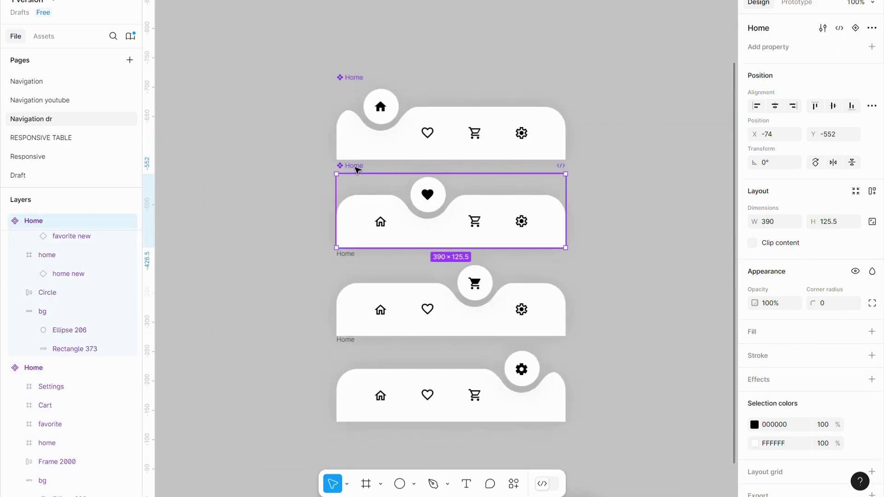
text(Favorit)
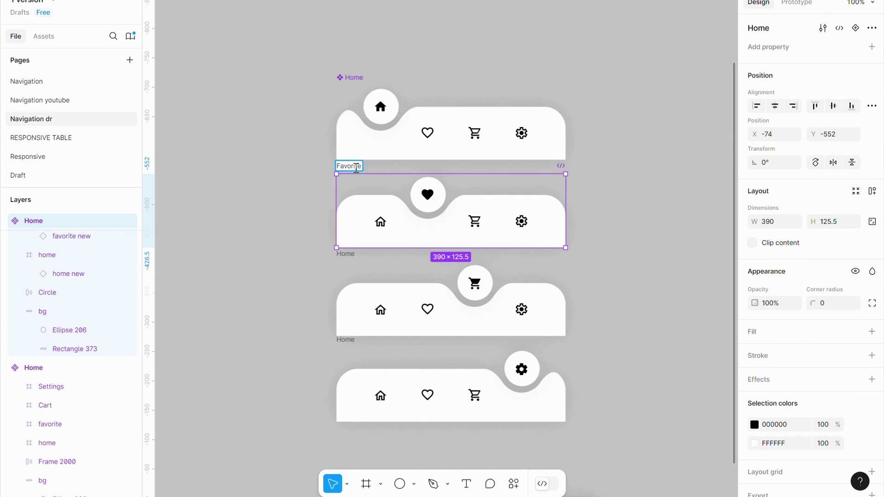
text(e)
Step: Turn the third bar frame into a component and rename it "Cart"
click(348, 255)
click(839, 28)
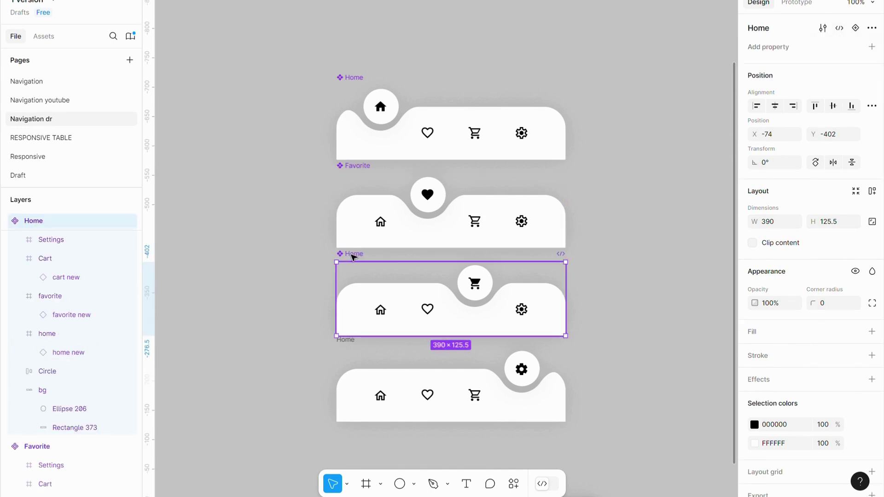
text(Cart)
Step: Turn the fourth bar frame into a component and rename it "Settings"
click(346, 339)
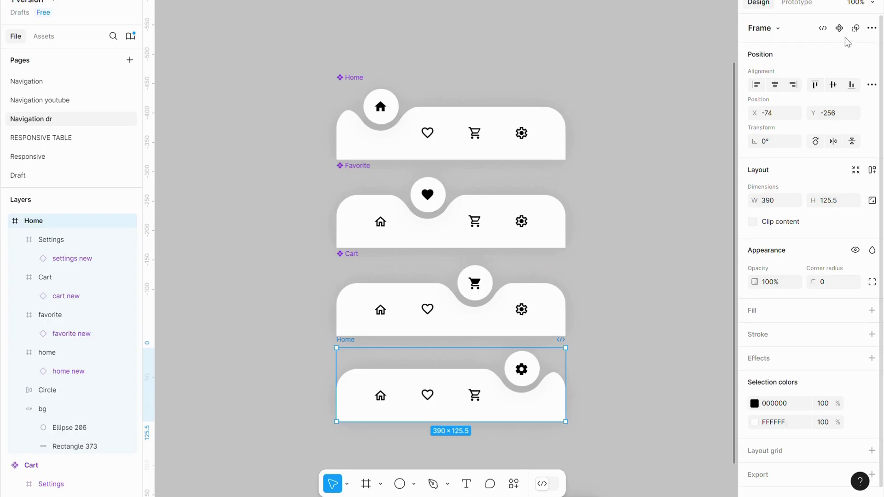
click(839, 28)
double_click(350, 340)
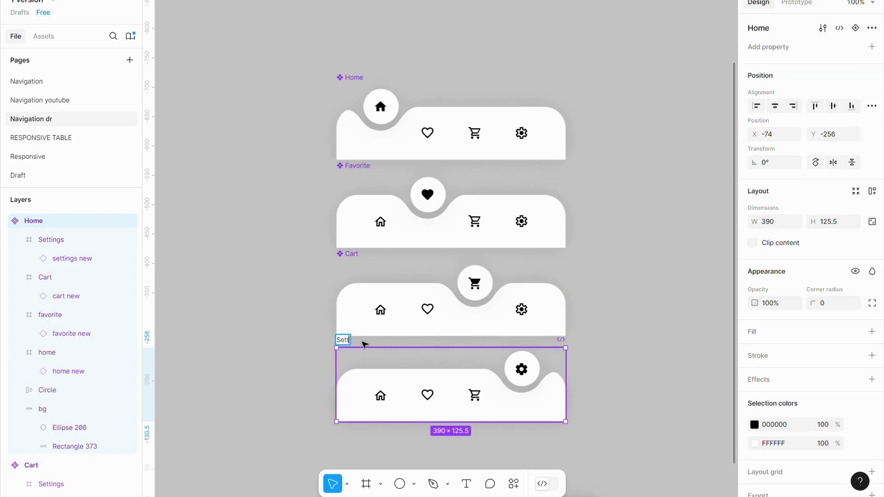
text(Setting)
key(Return)
click(306, 290)
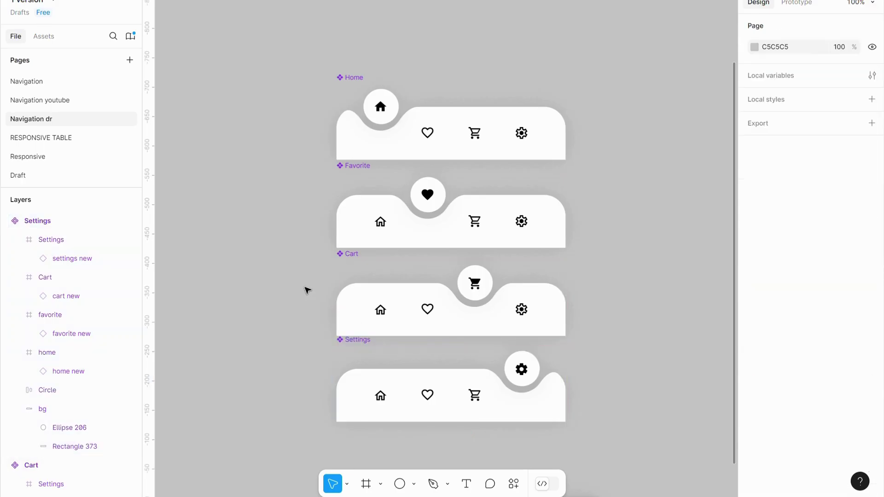
Step: Shift the "Settings" bar down to an even spacing of 25 and combine all four bar components as variants
drag(350, 344, 351, 346)
drag(297, 71, 617, 428)
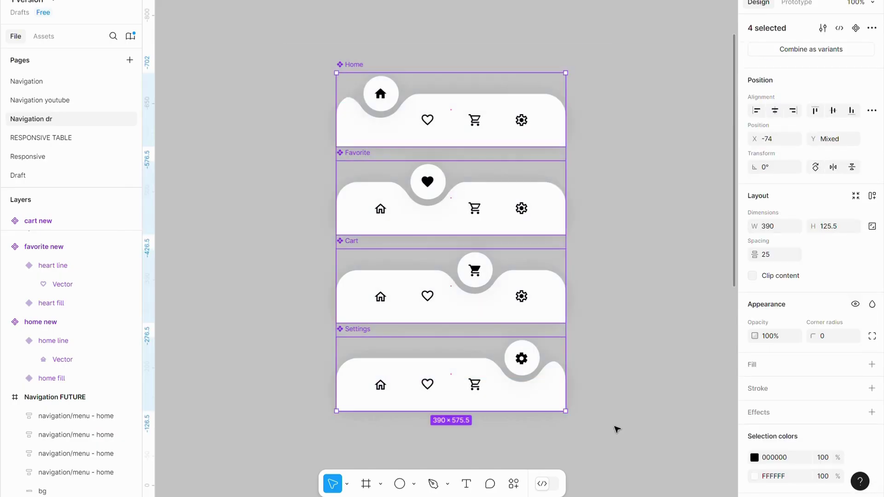
click(806, 48)
Step: Rename the combined component set "Navigation" and move it to about X -229, Y -762
click(341, 54)
text(Na)
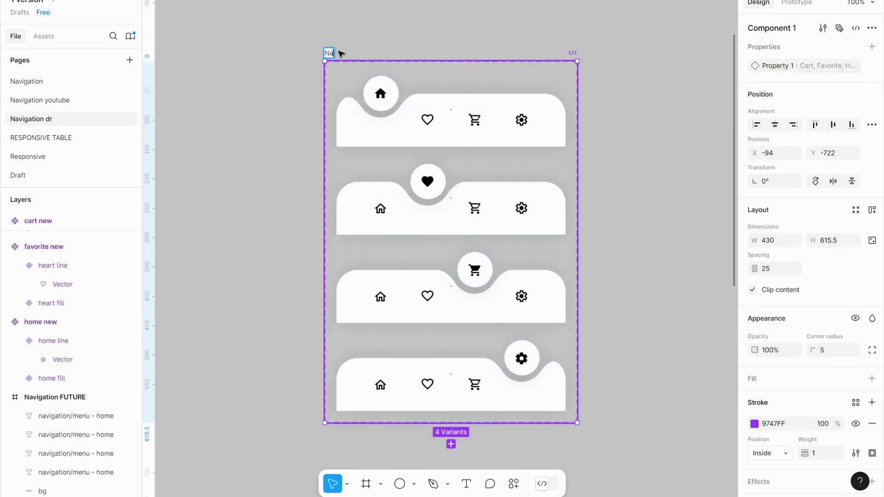
text(viga)
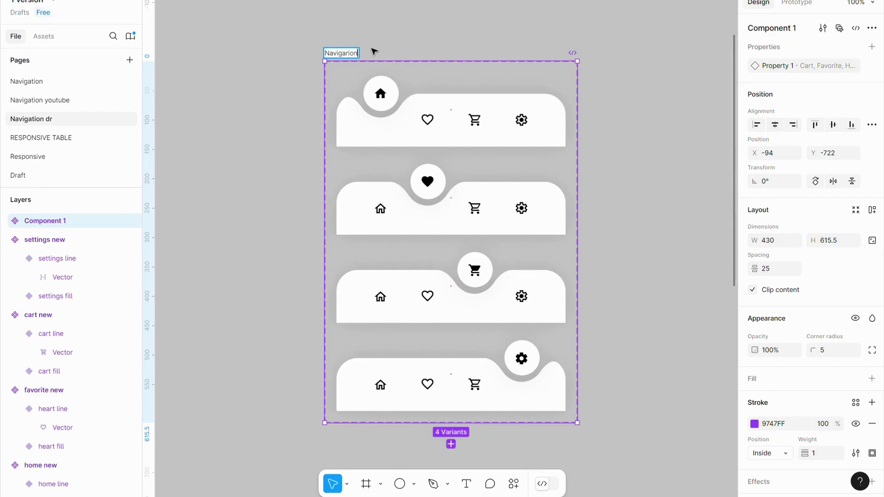
text(rion)
key(BackSpace)
key(BackSpace)
text(tion)
key(Return)
drag(330, 54, 252, 27)
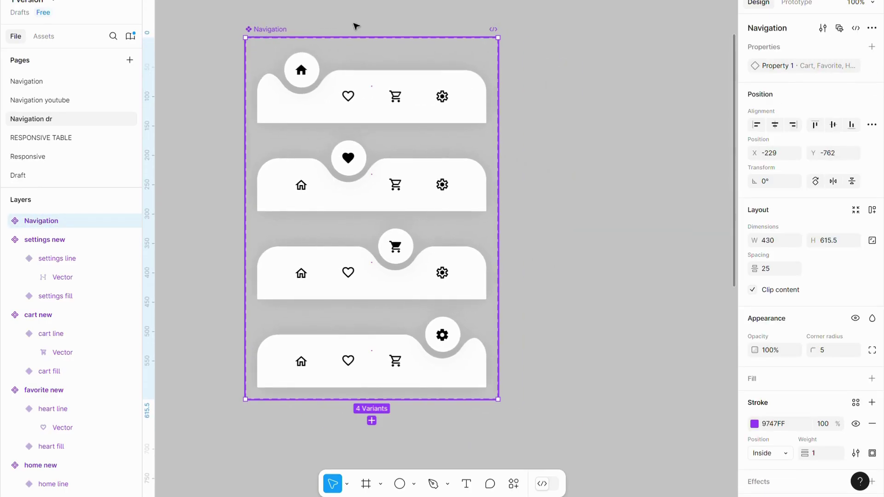
Step: Link the Home variant's heart frame to the Favorite variant on click, using Smart animate with a Gentle curve and 500 ms duration
click(793, 5)
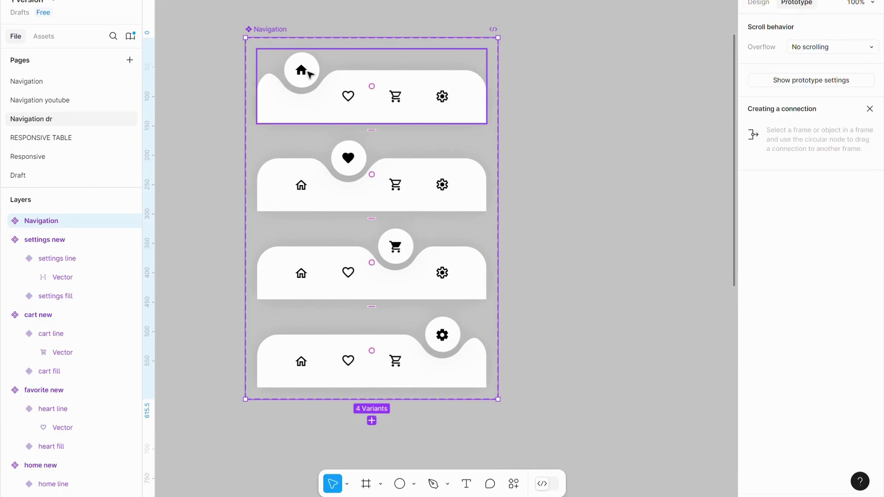
double_click(348, 95)
drag(349, 118, 303, 167)
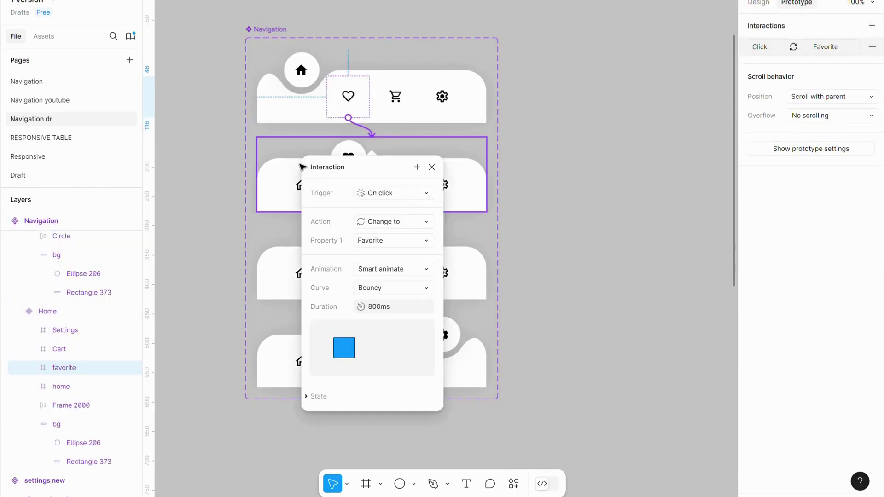
click(383, 289)
click(378, 258)
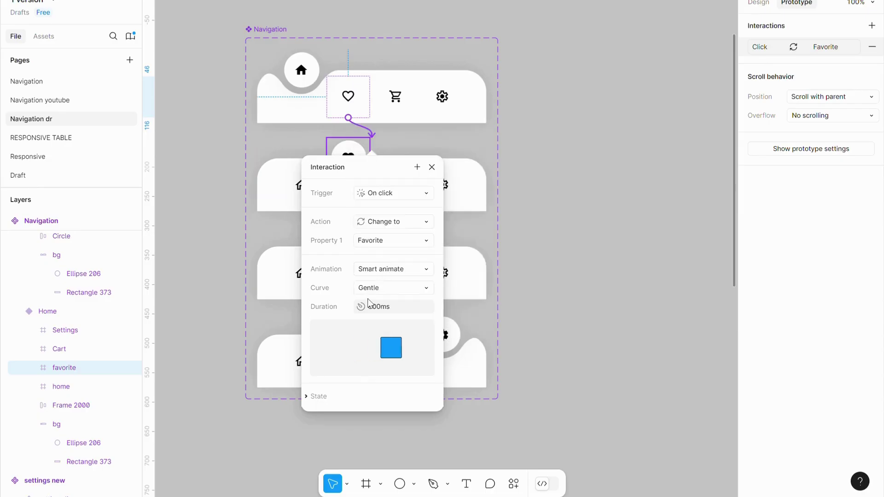
text(5)
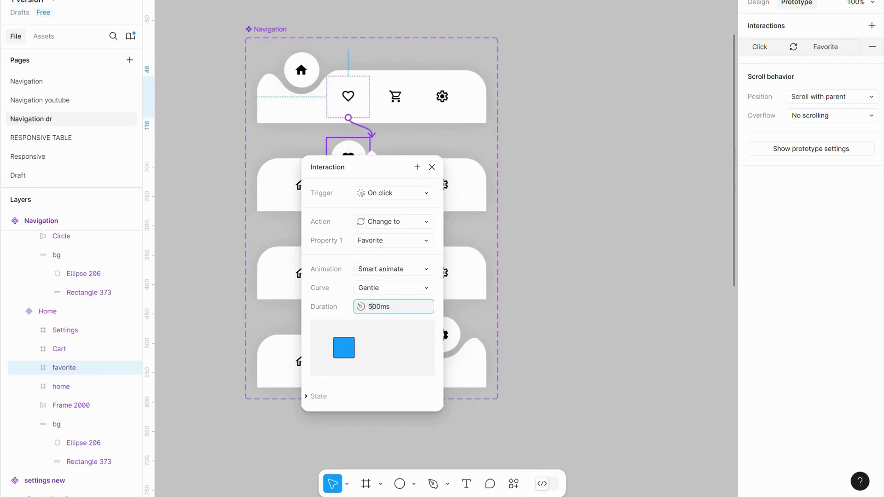
key(Escape)
Step: Link the Home variant's cart frame to the Cart variant and its settings frame to the Settings variant with on-click interactions
click(395, 99)
click(395, 99)
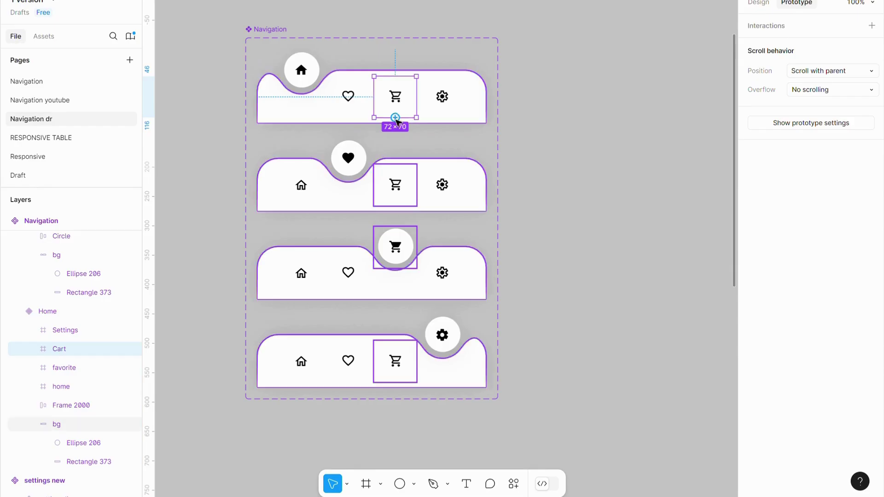
drag(373, 97, 368, 228)
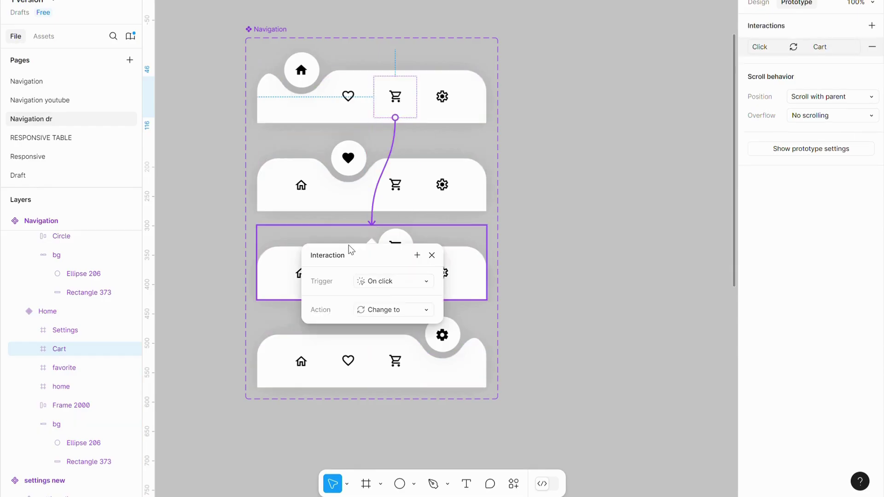
click(443, 110)
drag(447, 118, 394, 330)
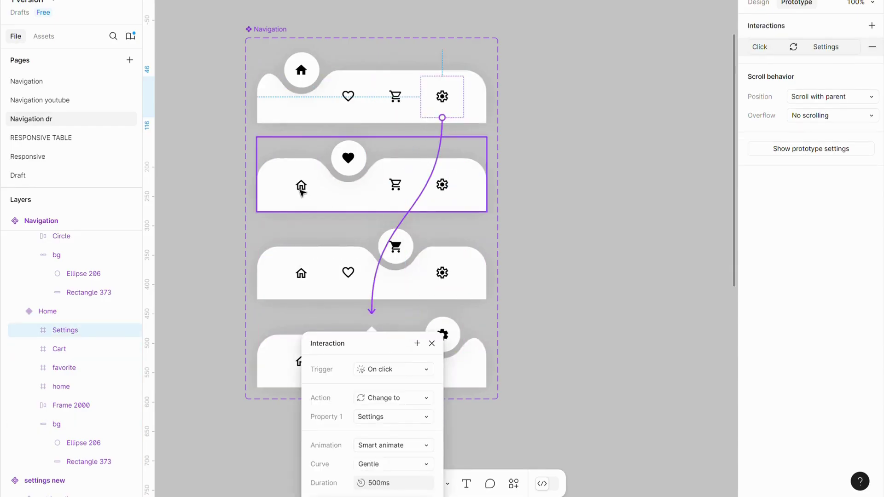
Step: Link the Favorite variant's home, cart and settings frames to the Home, Cart and Settings variants respectively
click(304, 171)
drag(301, 164, 300, 111)
click(279, 139)
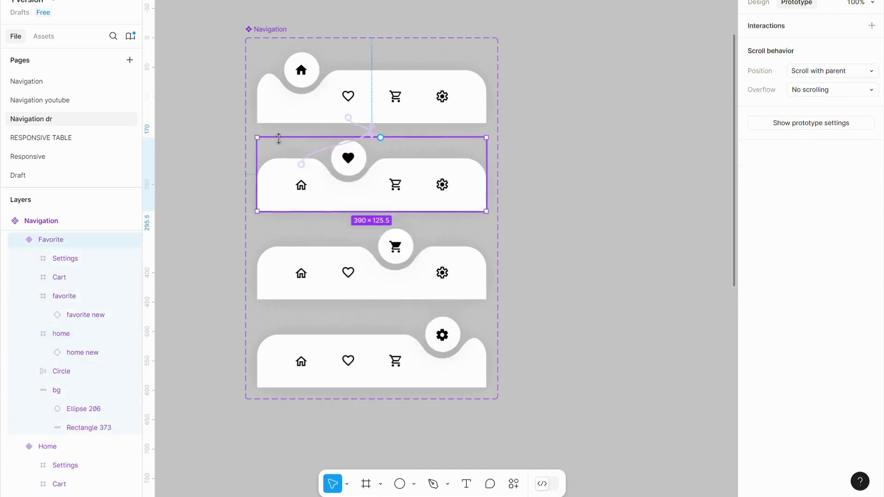
click(396, 187)
drag(395, 206, 398, 244)
click(442, 185)
drag(442, 206, 392, 332)
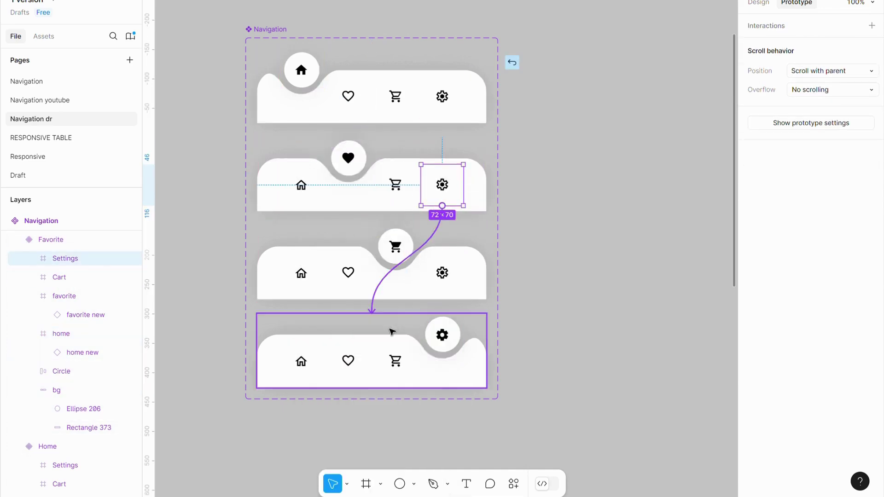
Step: Link the Cart variant's home, heart and settings frames to the Home, Favorite and Settings variants respectively
click(301, 273)
drag(325, 273, 364, 110)
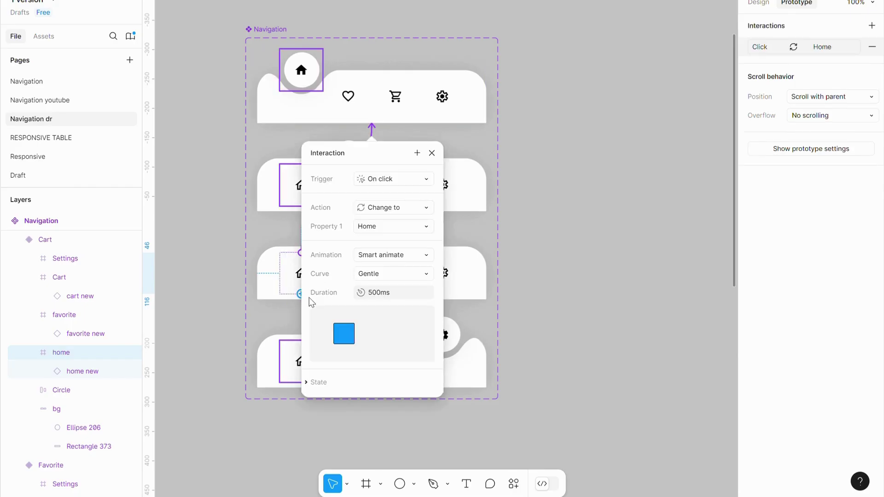
click(292, 319)
double_click(349, 271)
drag(349, 252, 349, 194)
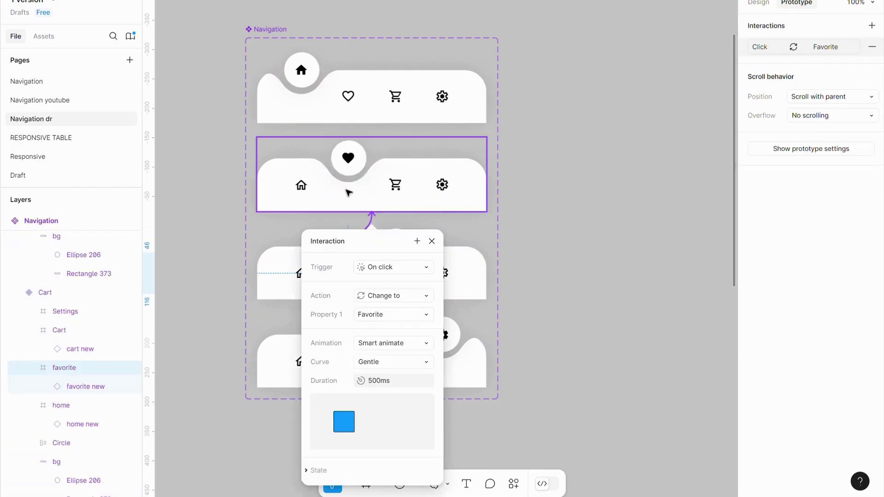
click(346, 210)
click(449, 278)
click(446, 281)
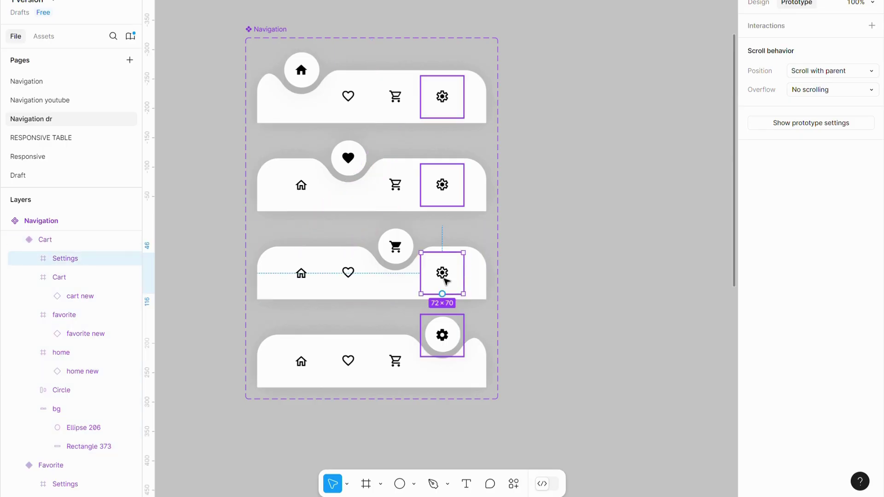
drag(442, 293, 298, 360)
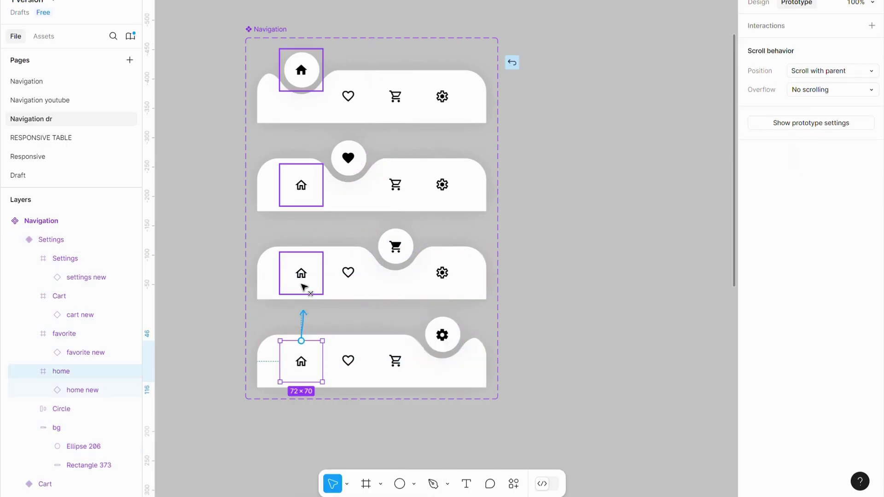
Step: Link the Settings variant's home, heart and cart frames to the Home, Favorite and Cart variants respectively
drag(304, 288, 301, 73)
click(293, 361)
click(348, 360)
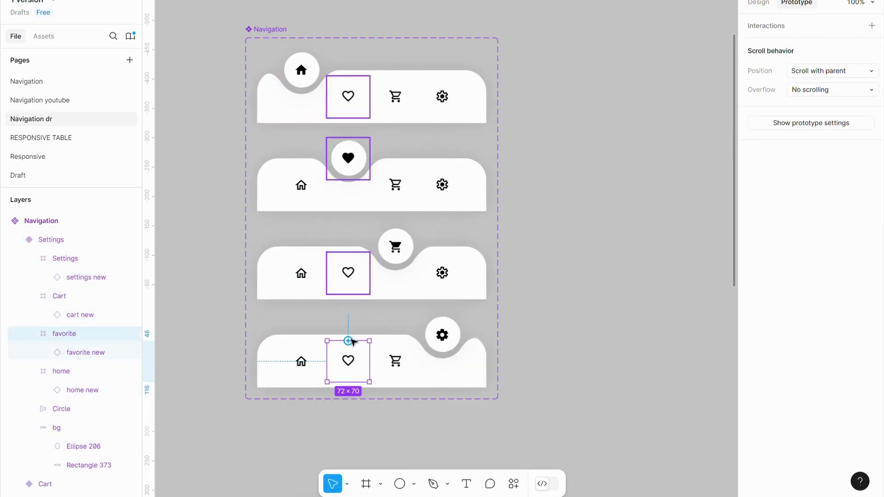
drag(349, 341, 345, 200)
click(529, 253)
click(401, 359)
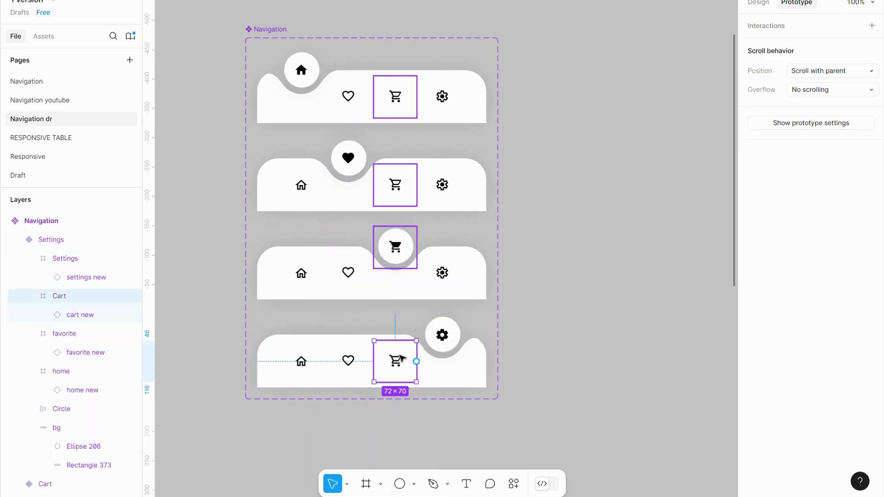
drag(417, 362, 409, 233)
click(529, 320)
Step: Draw a new frame of about 658 × 170 on the empty canvas directly below the Navigation component set
scroll(550, 187, up, 1)
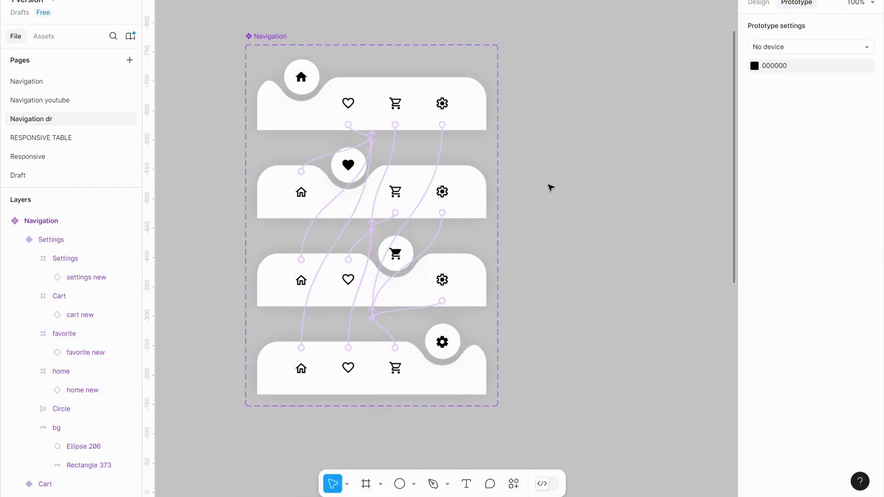
scroll(548, 186, up, 4)
scroll(545, 188, down, 5)
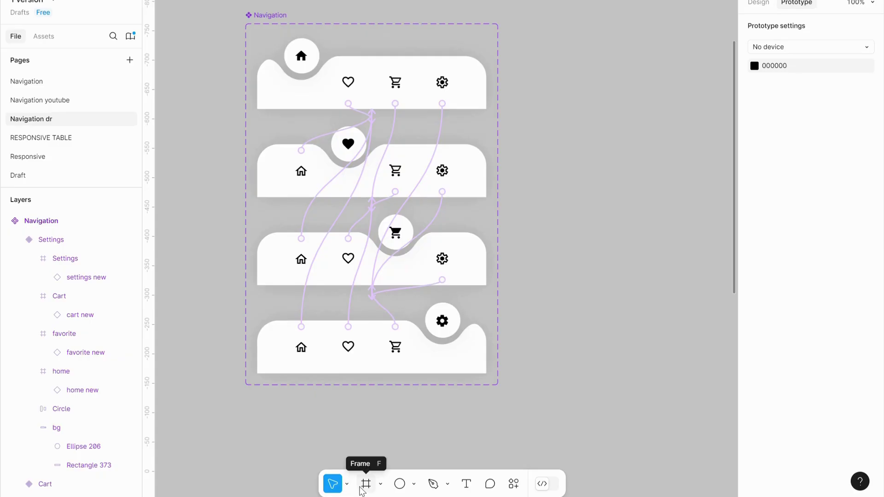
key(f)
scroll(313, 389, down, 1)
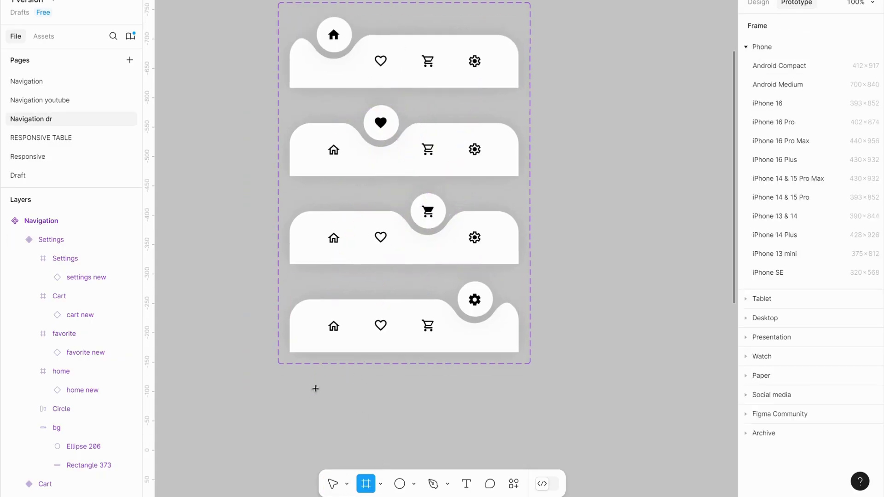
drag(272, 394, 658, 494)
scroll(506, 451, down, 1)
key(Escape)
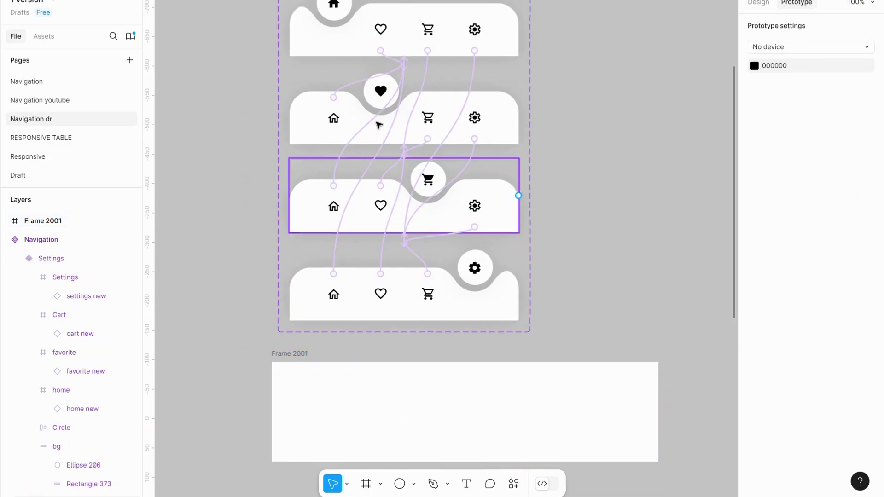
Step: Place an instance of the Home variant inside "Frame 2001" and increase the frame's height to about 278
click(761, 4)
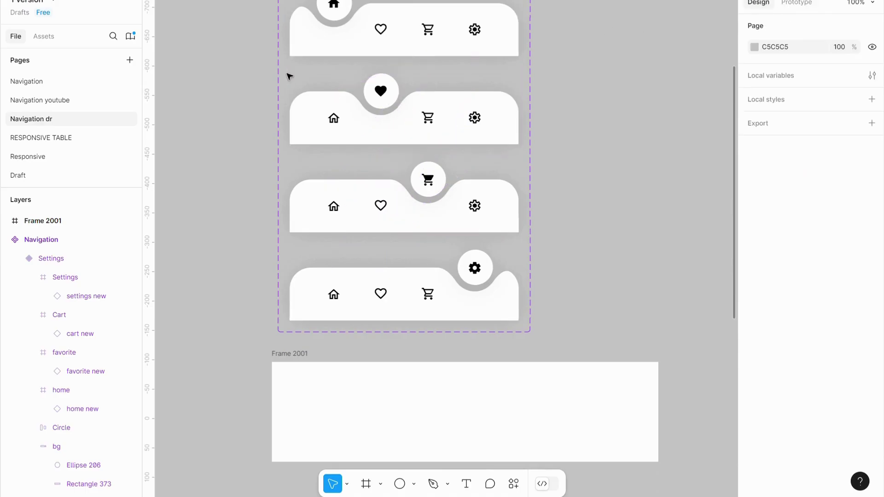
drag(327, 32, 344, 424)
click(294, 354)
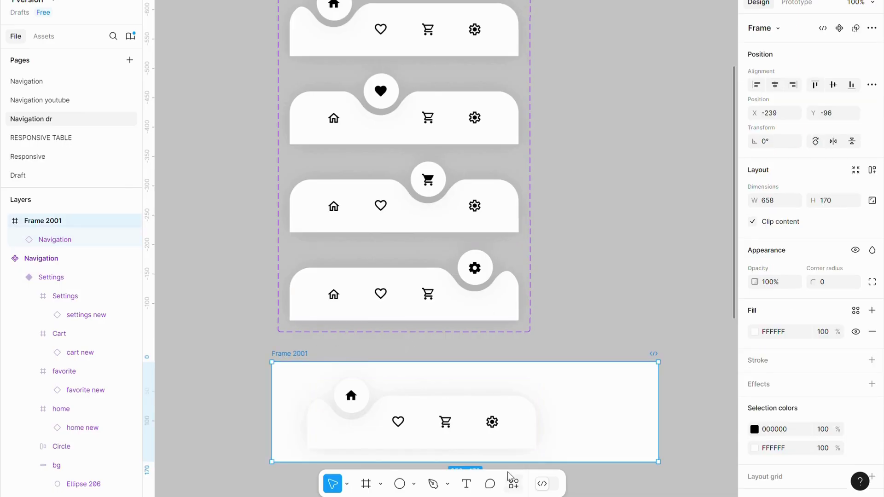
scroll(502, 406, down, 2)
drag(503, 448, 508, 454)
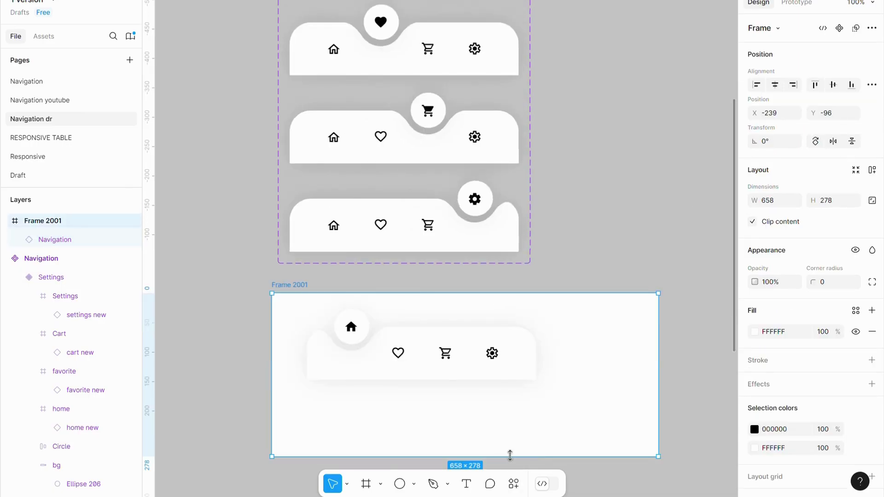
click(754, 449)
key(Escape)
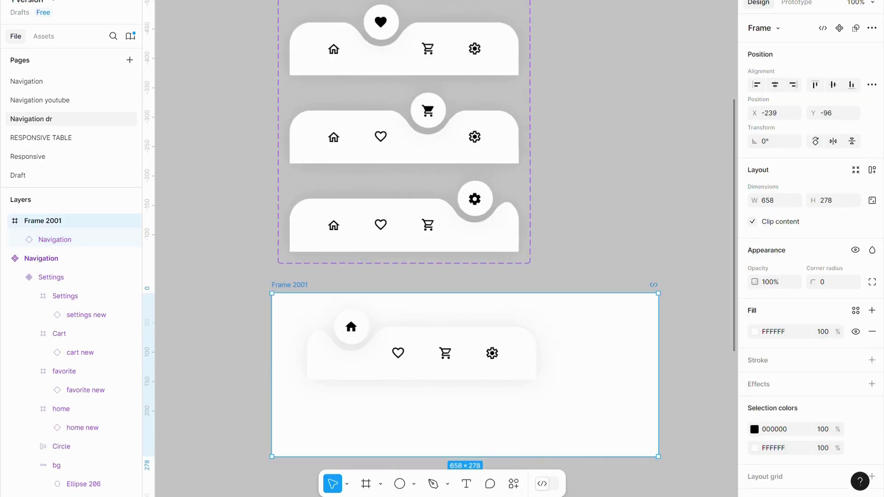